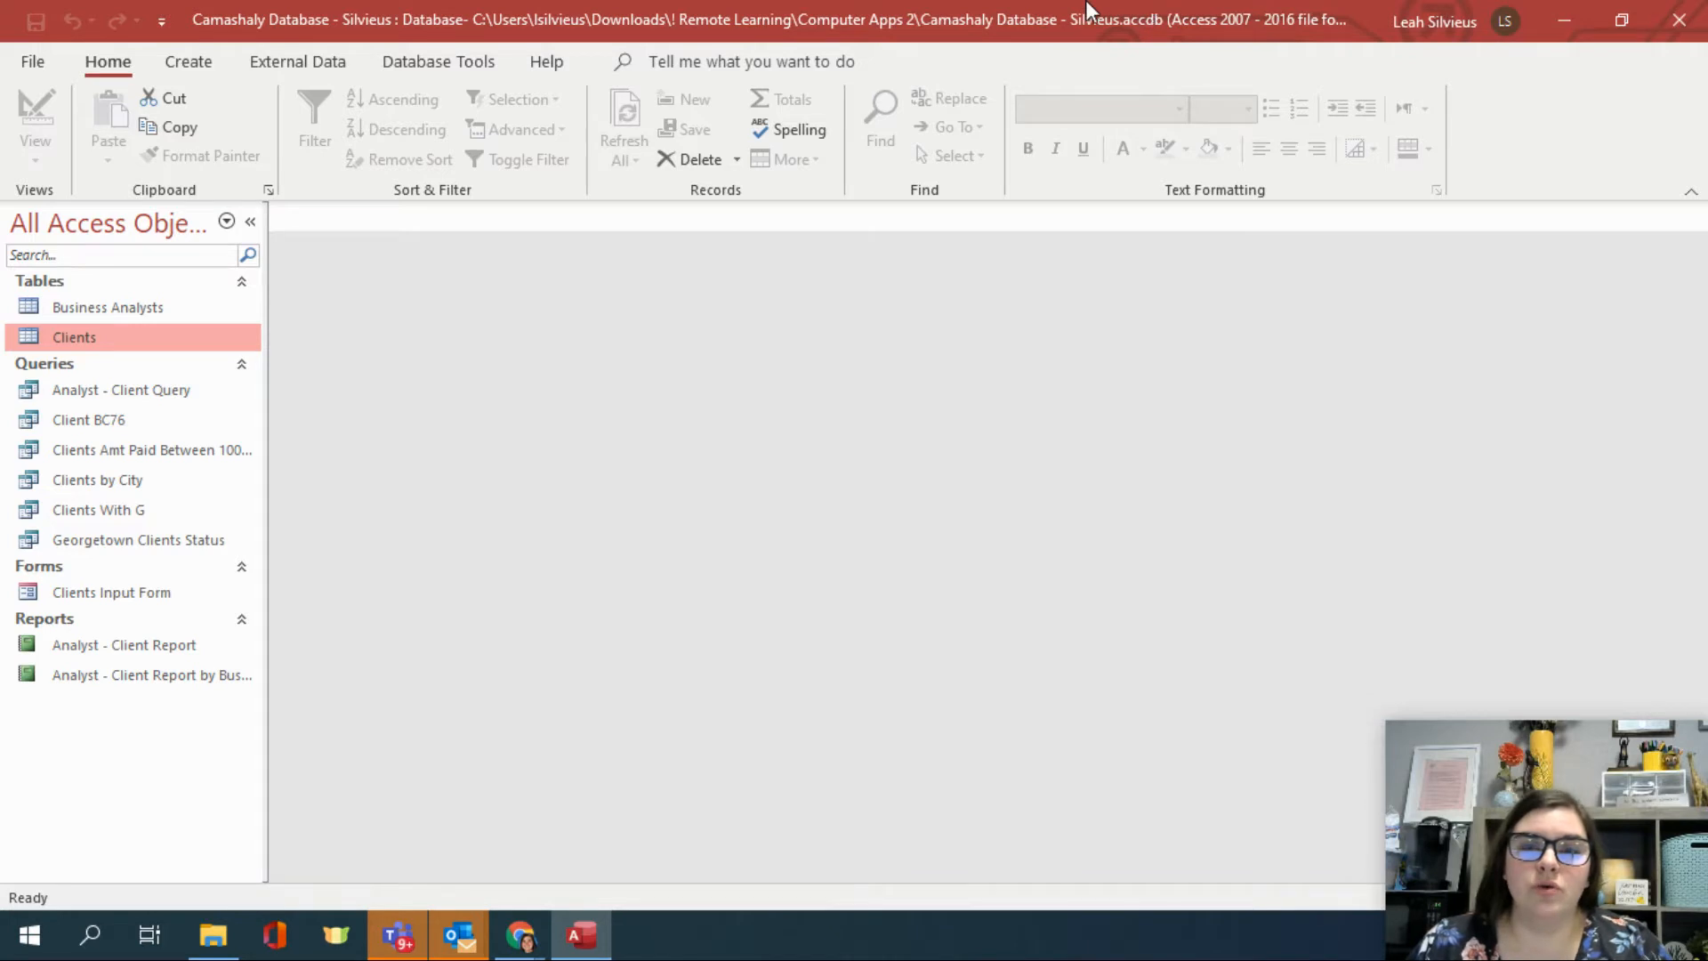
# Step: Review the records in the Business Analysts and Clients tables and close both tables
pyautogui.doubleClick(167, 312)
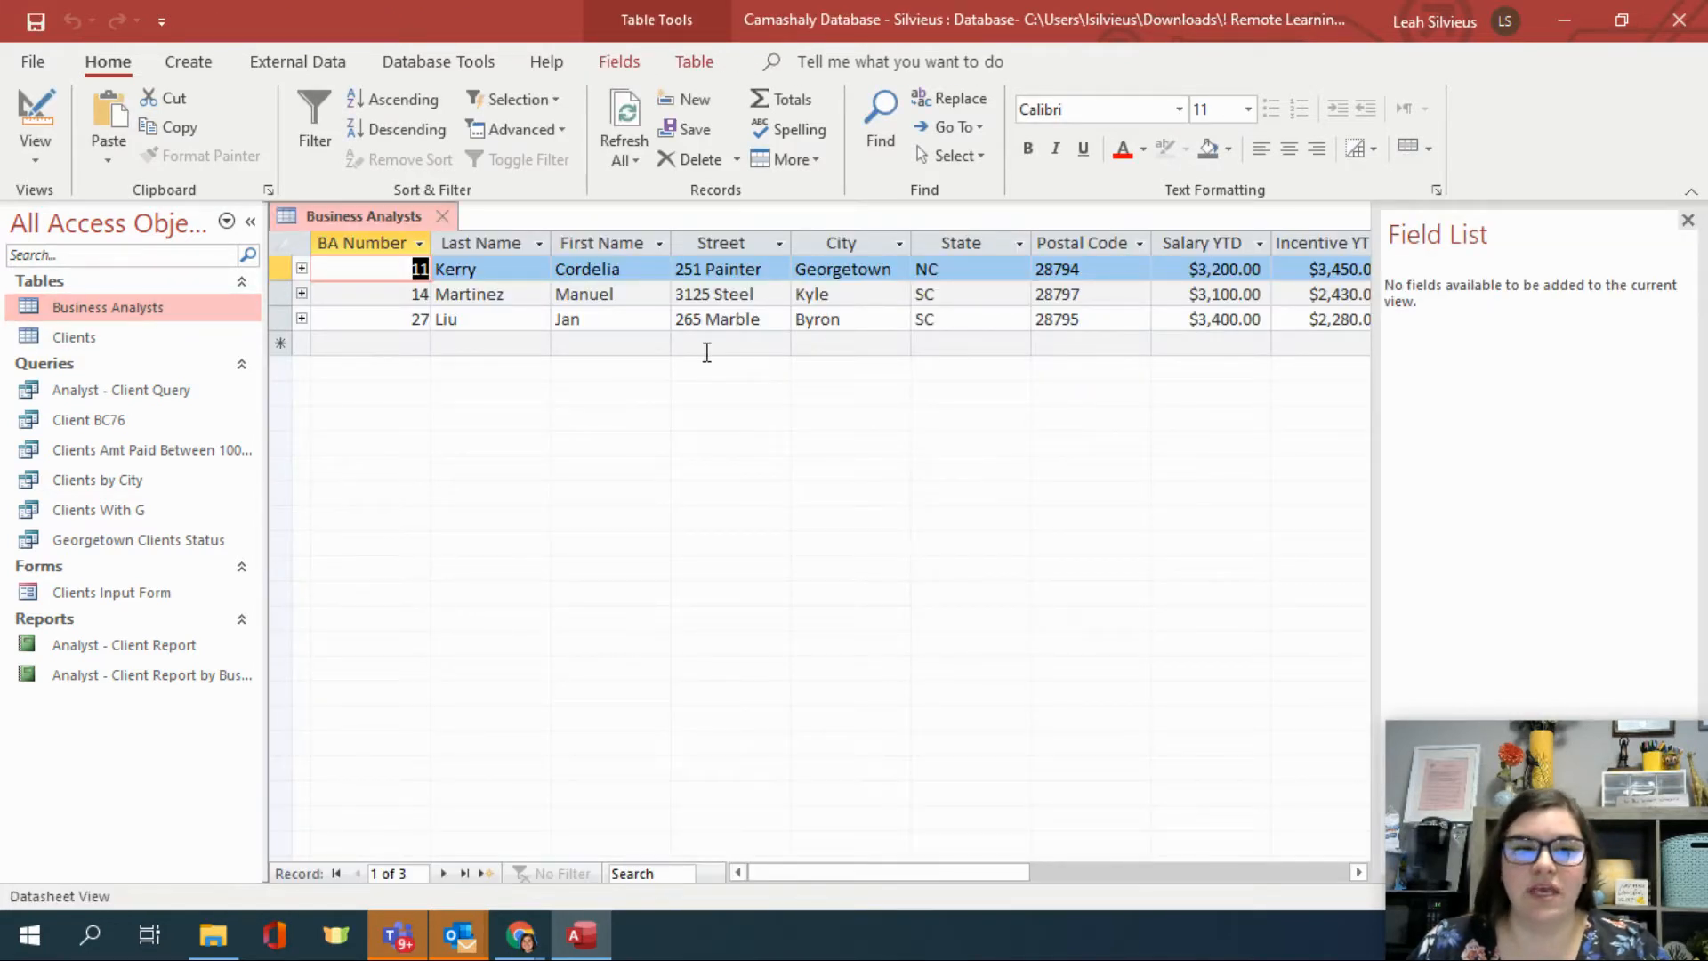
pyautogui.doubleClick(115, 344)
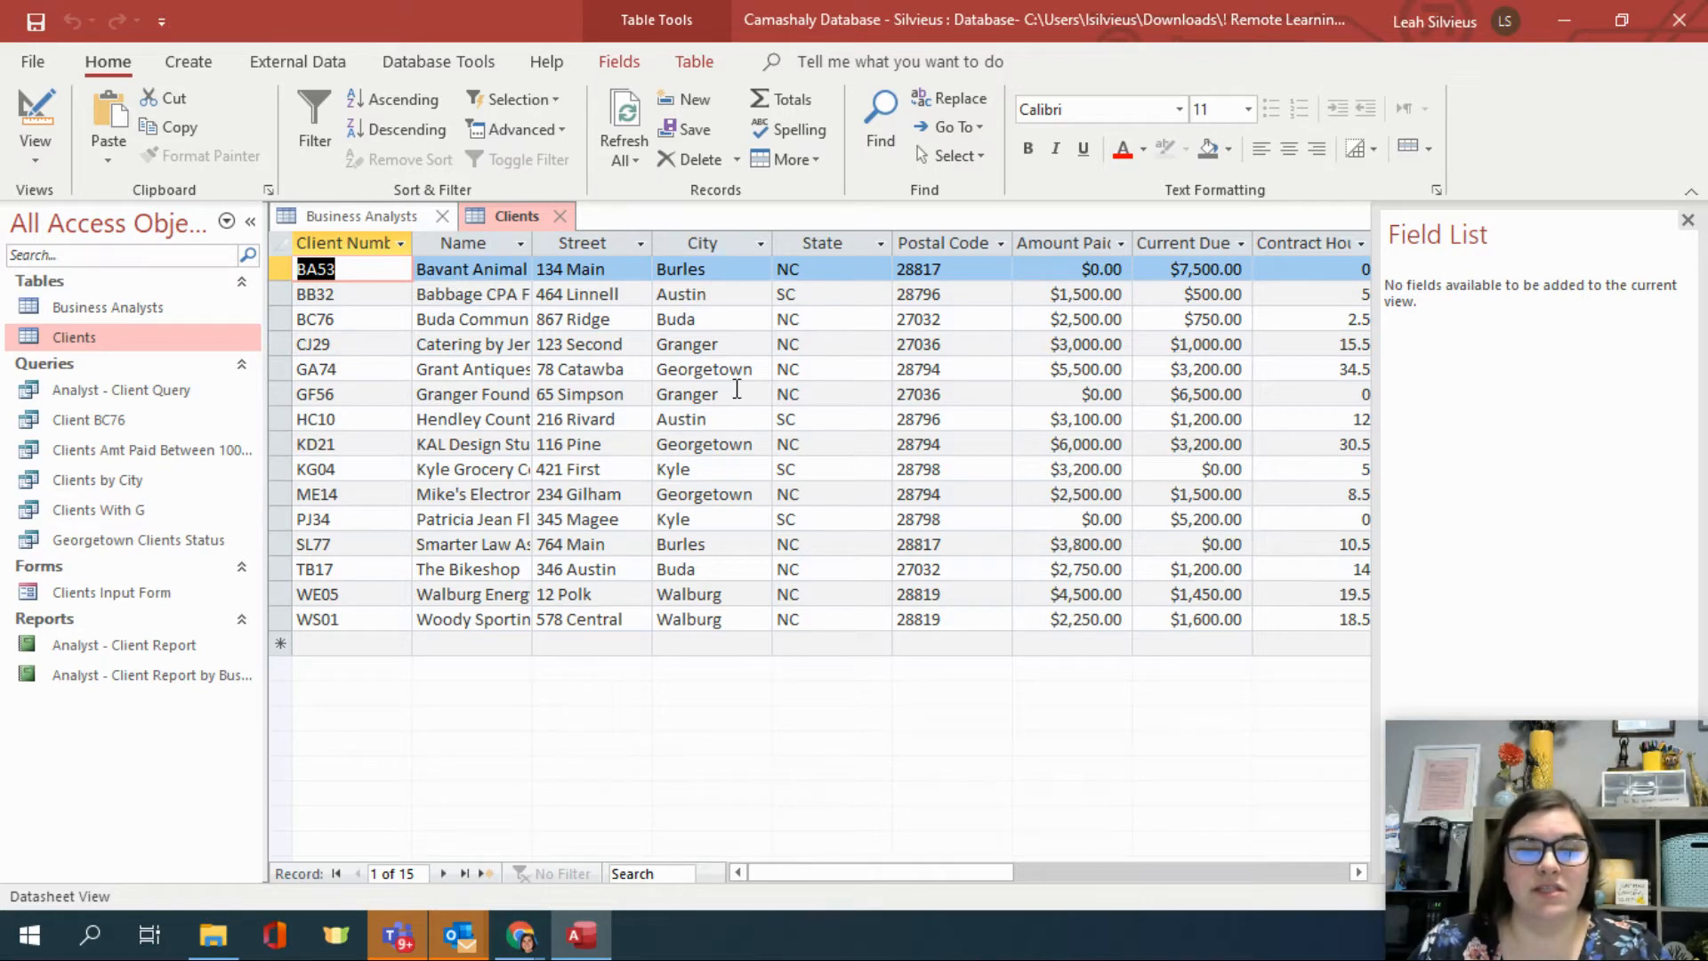
pyautogui.click(557, 216)
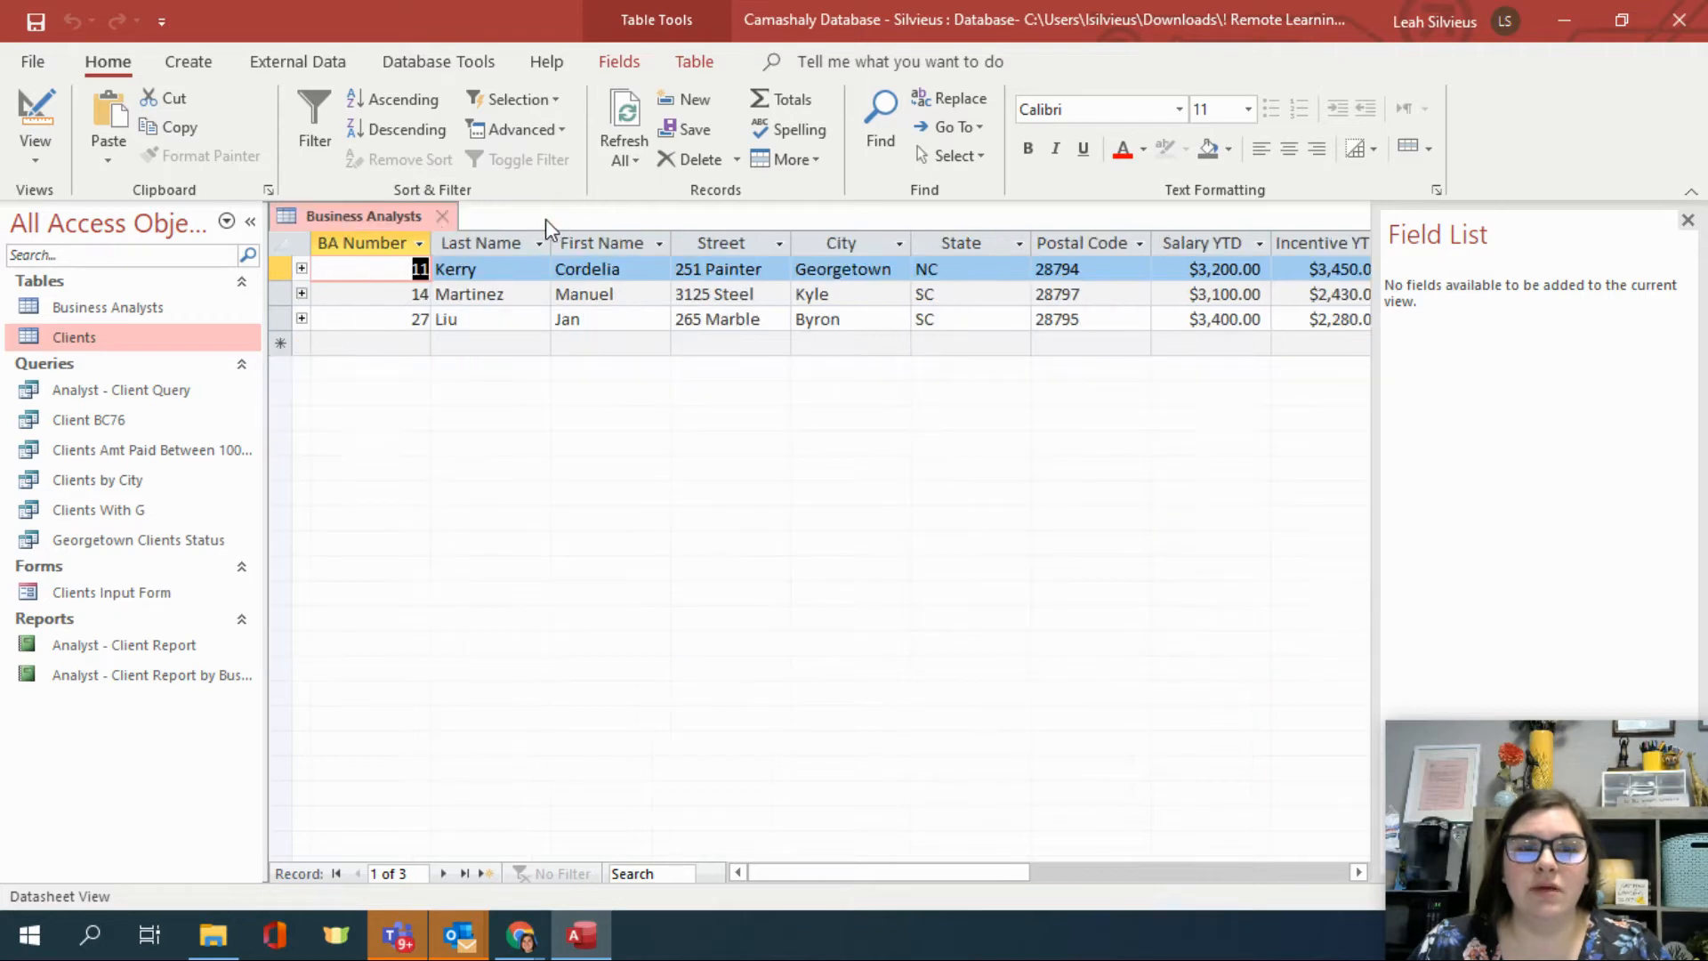
pyautogui.click(440, 216)
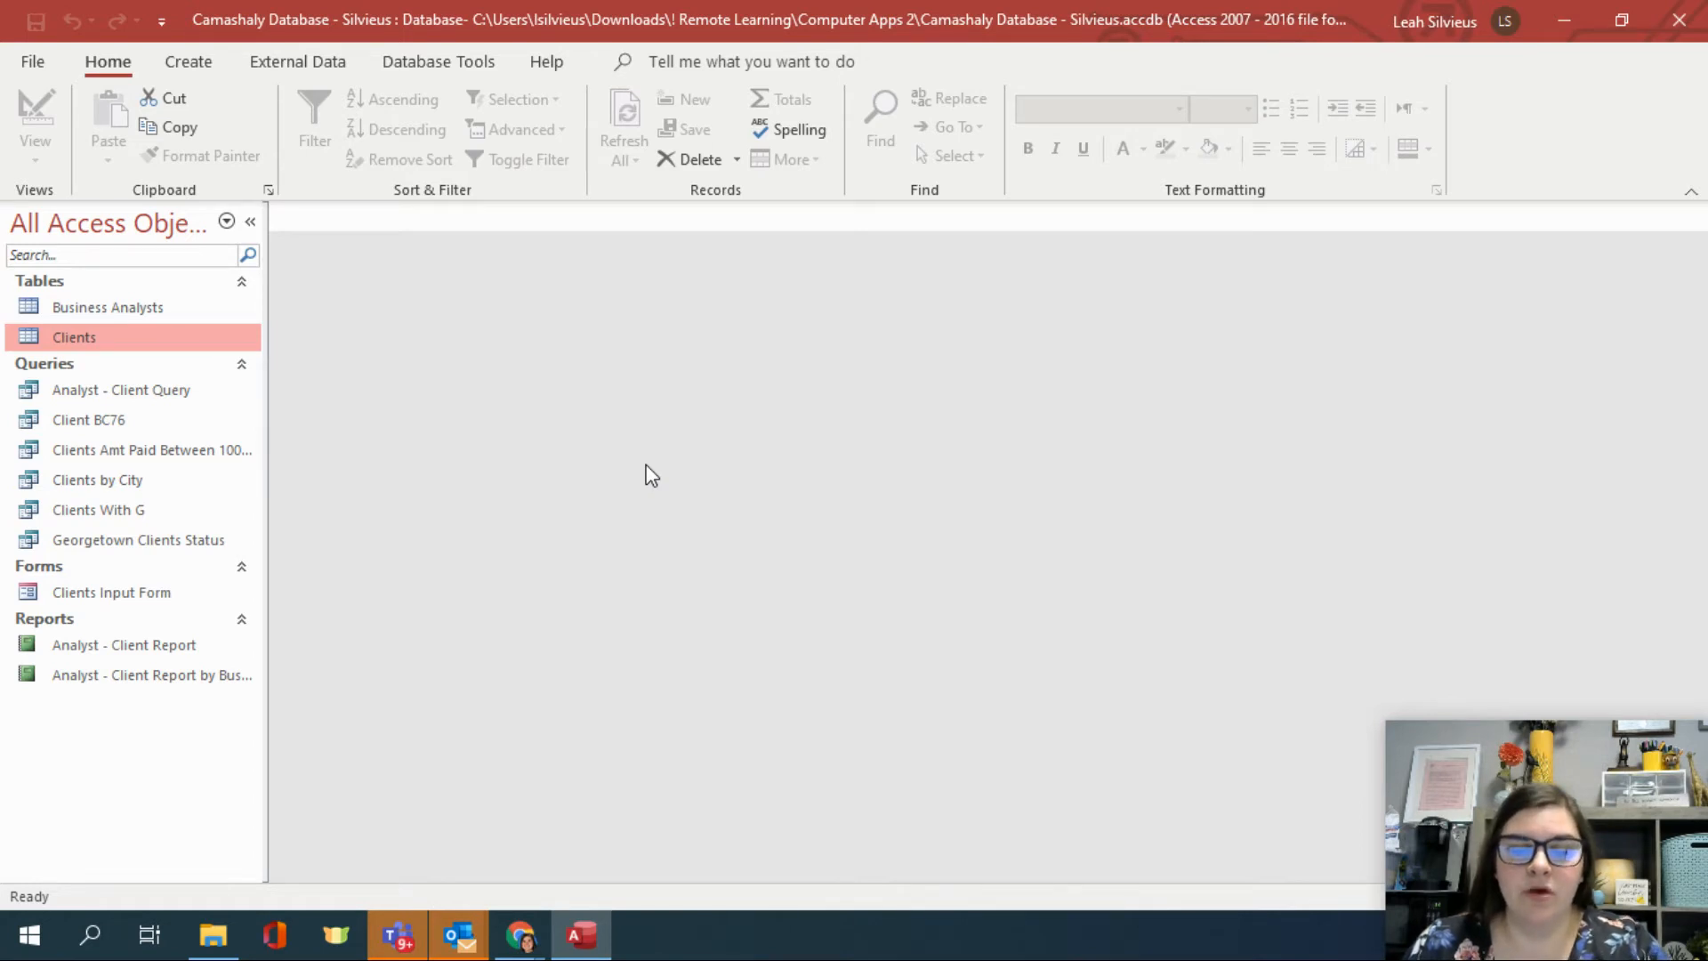
pyautogui.click(194, 68)
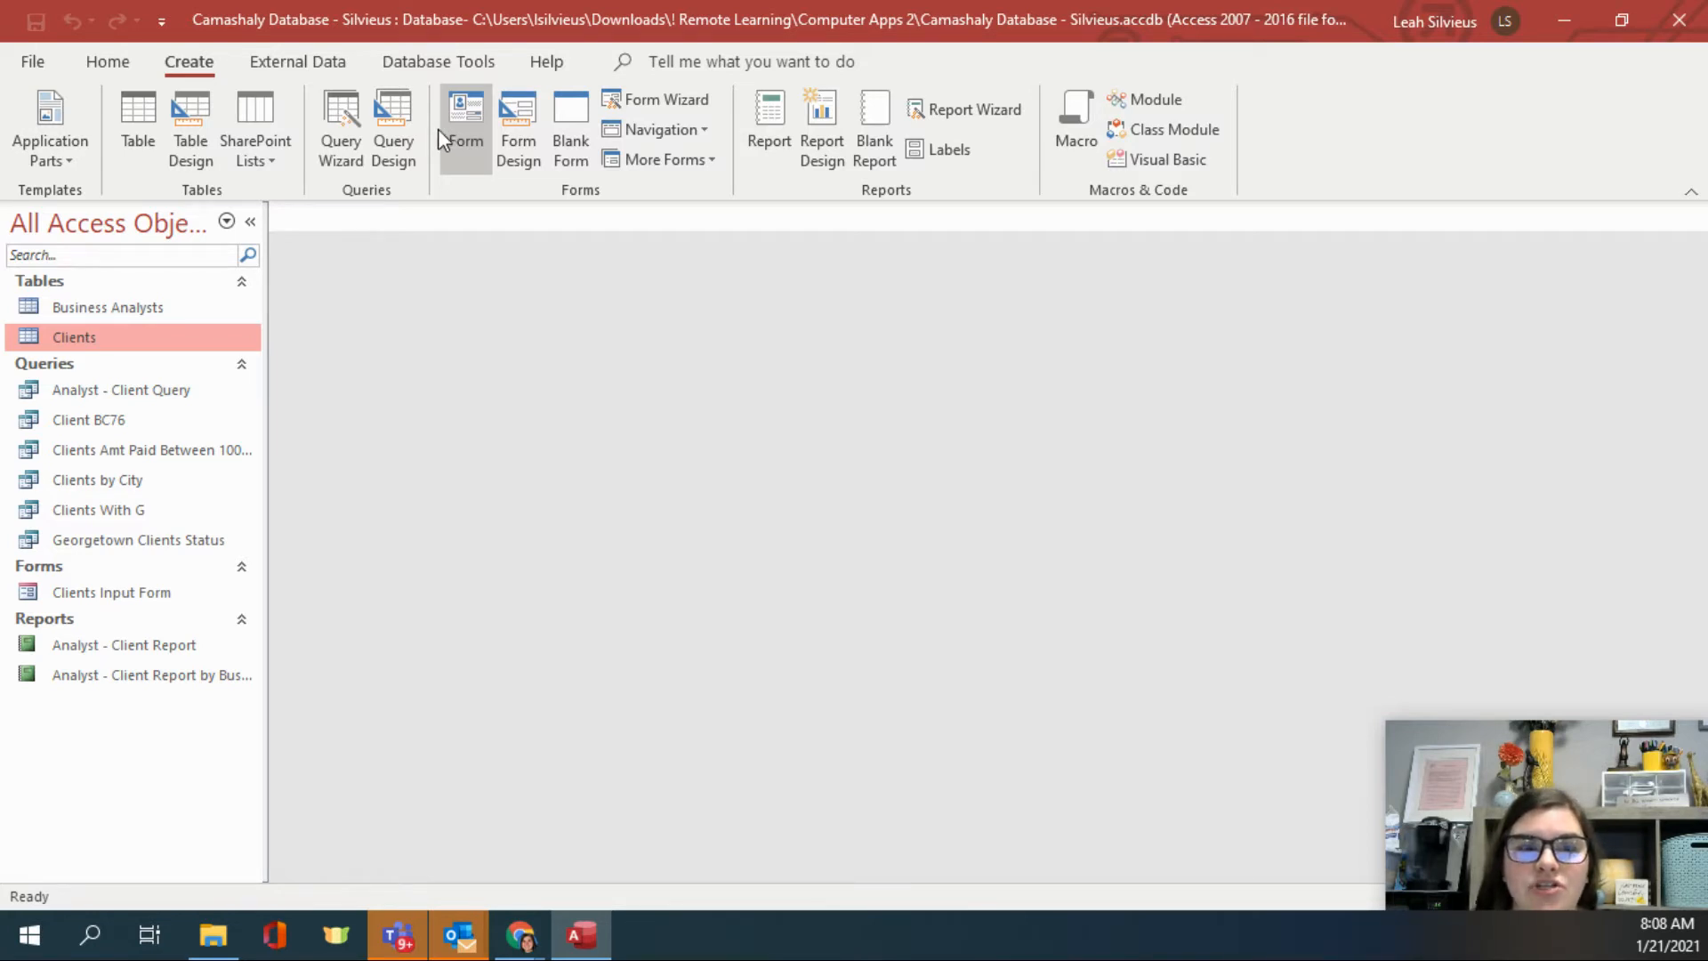
pyautogui.click(414, 132)
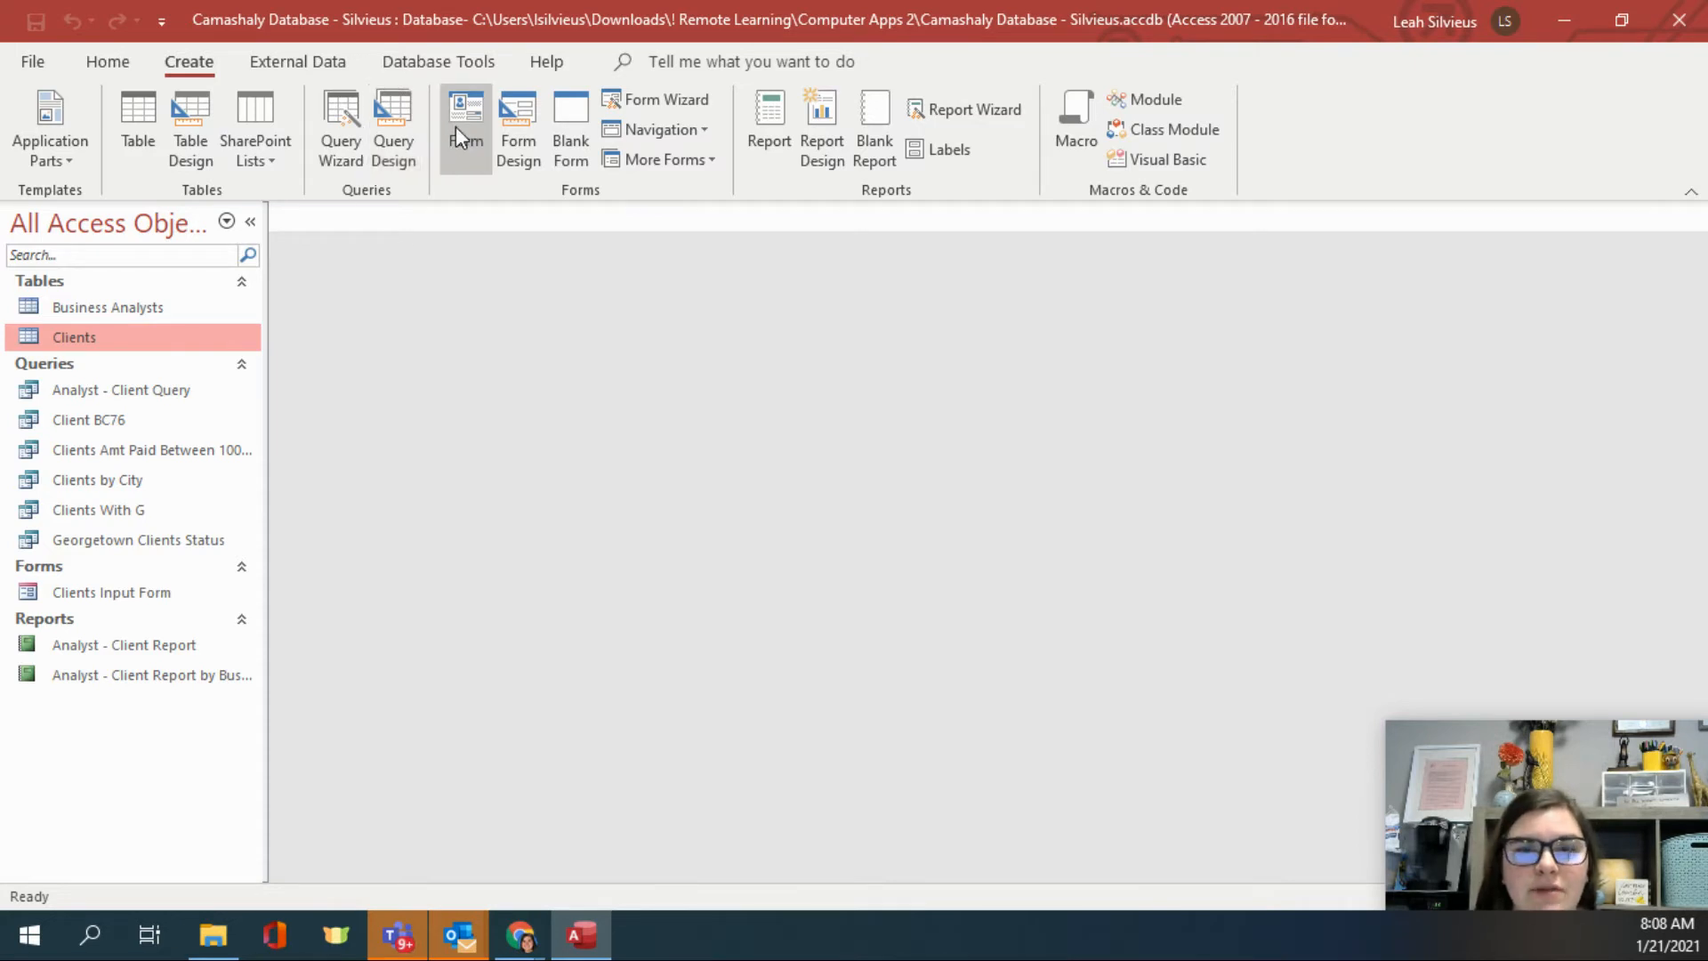
pyautogui.click(456, 129)
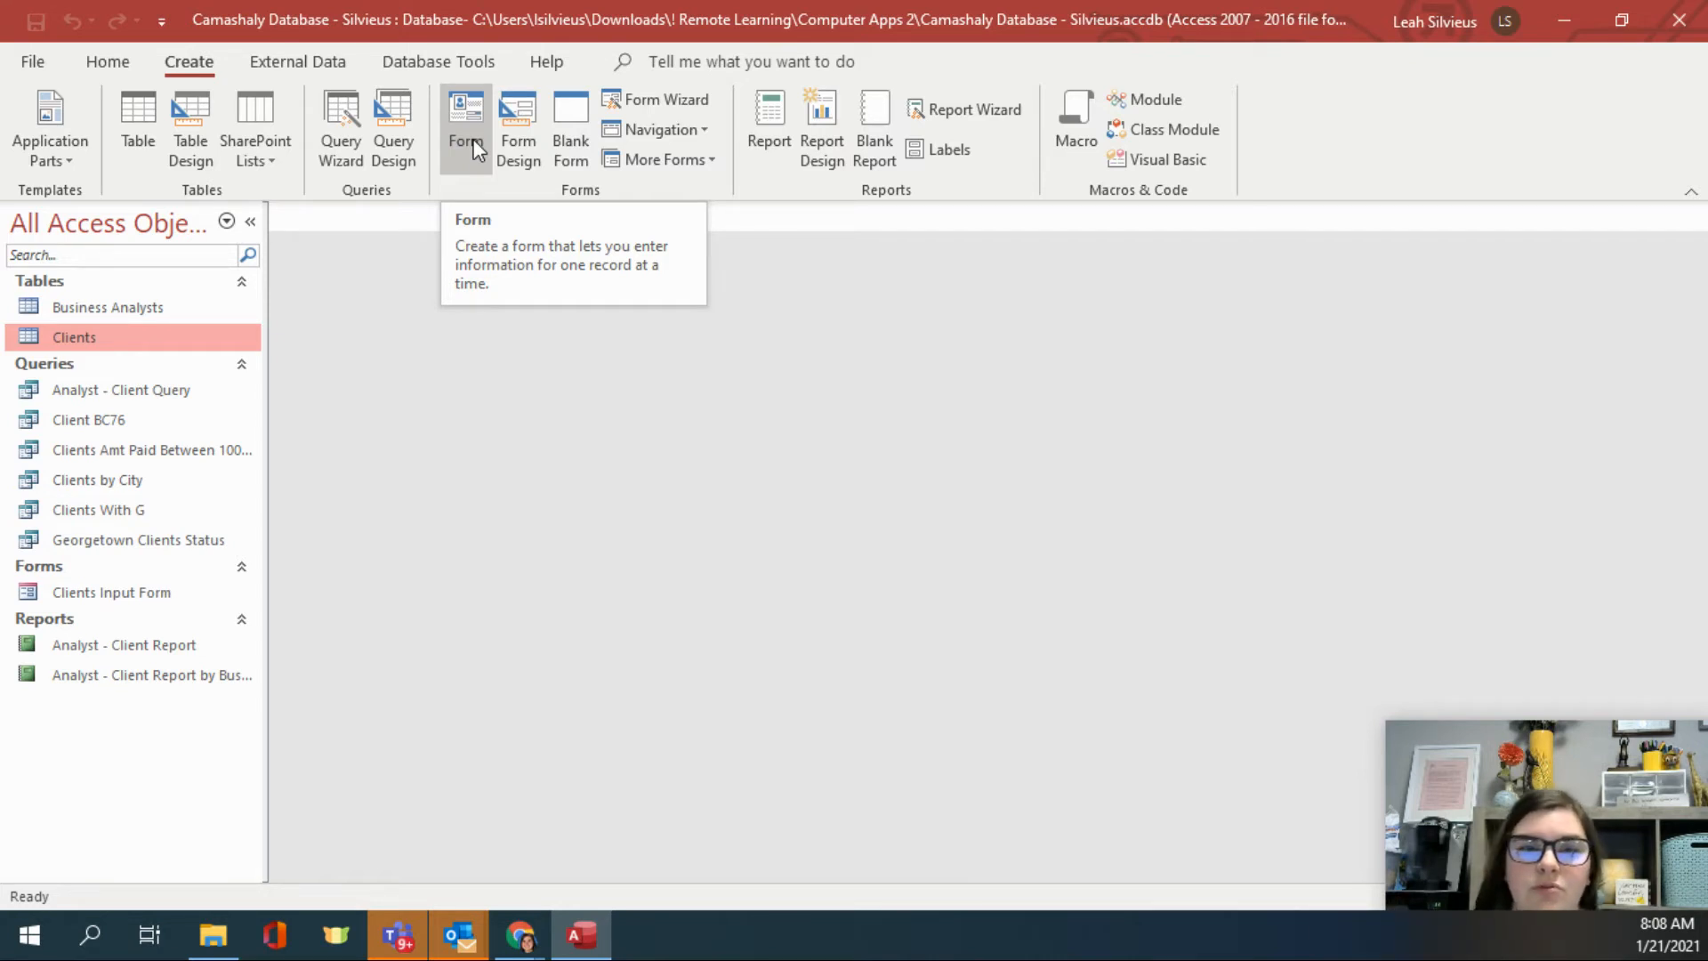
pyautogui.click(703, 102)
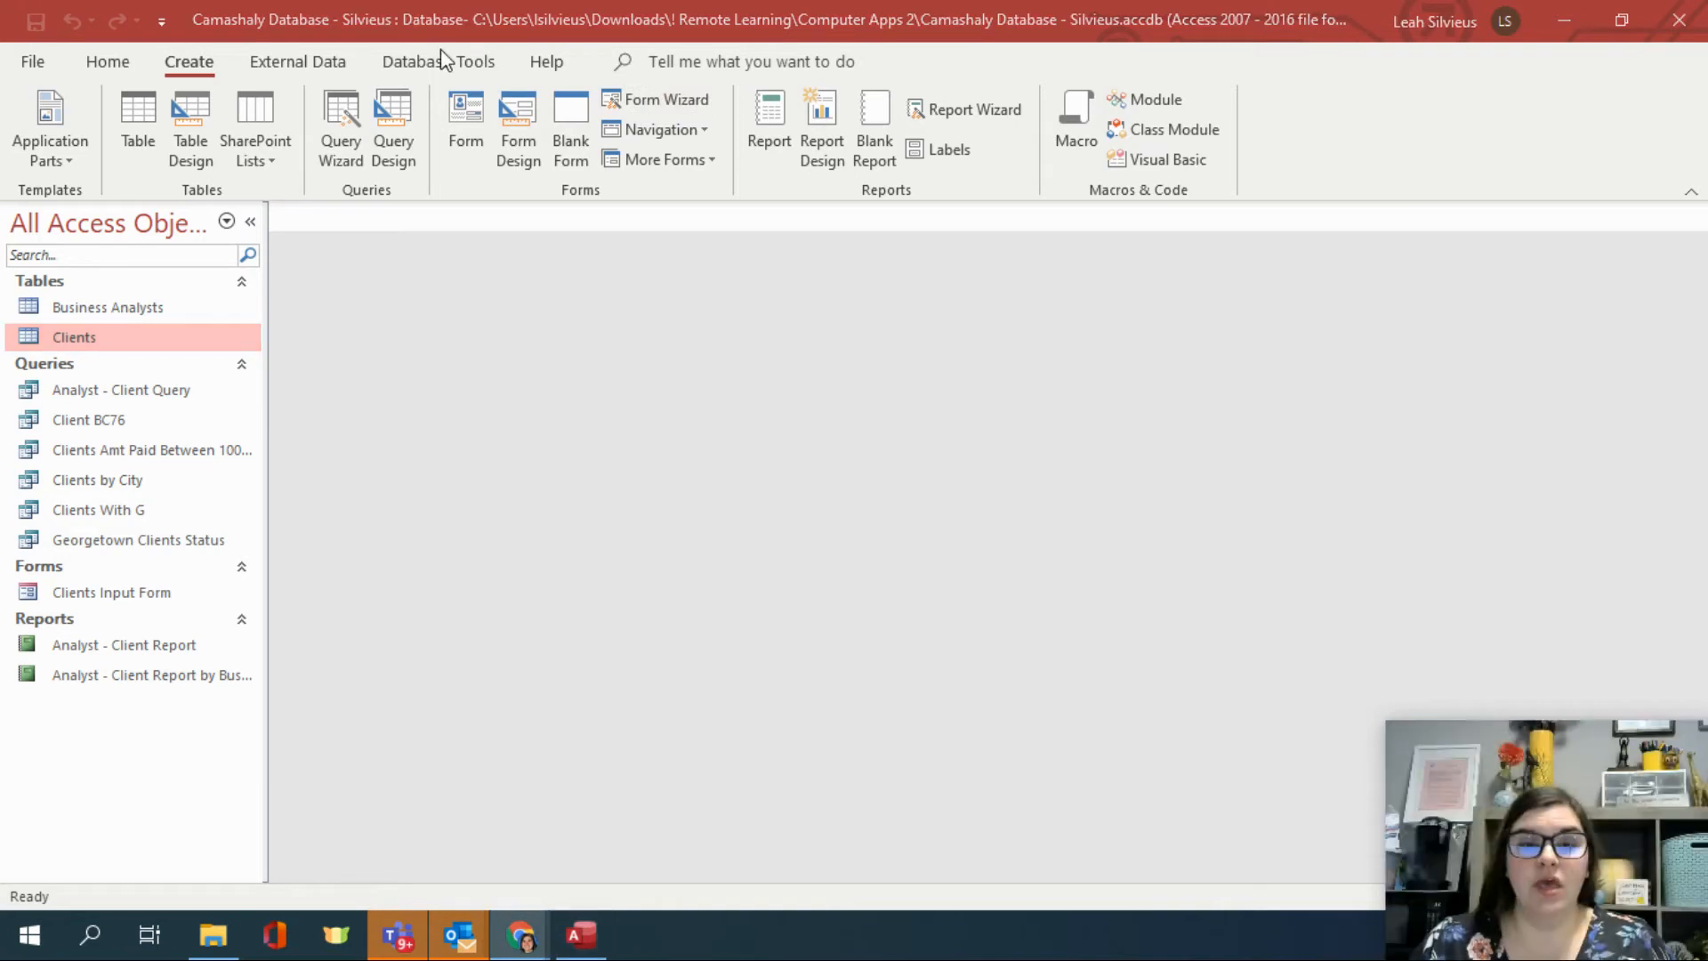
pyautogui.click(704, 131)
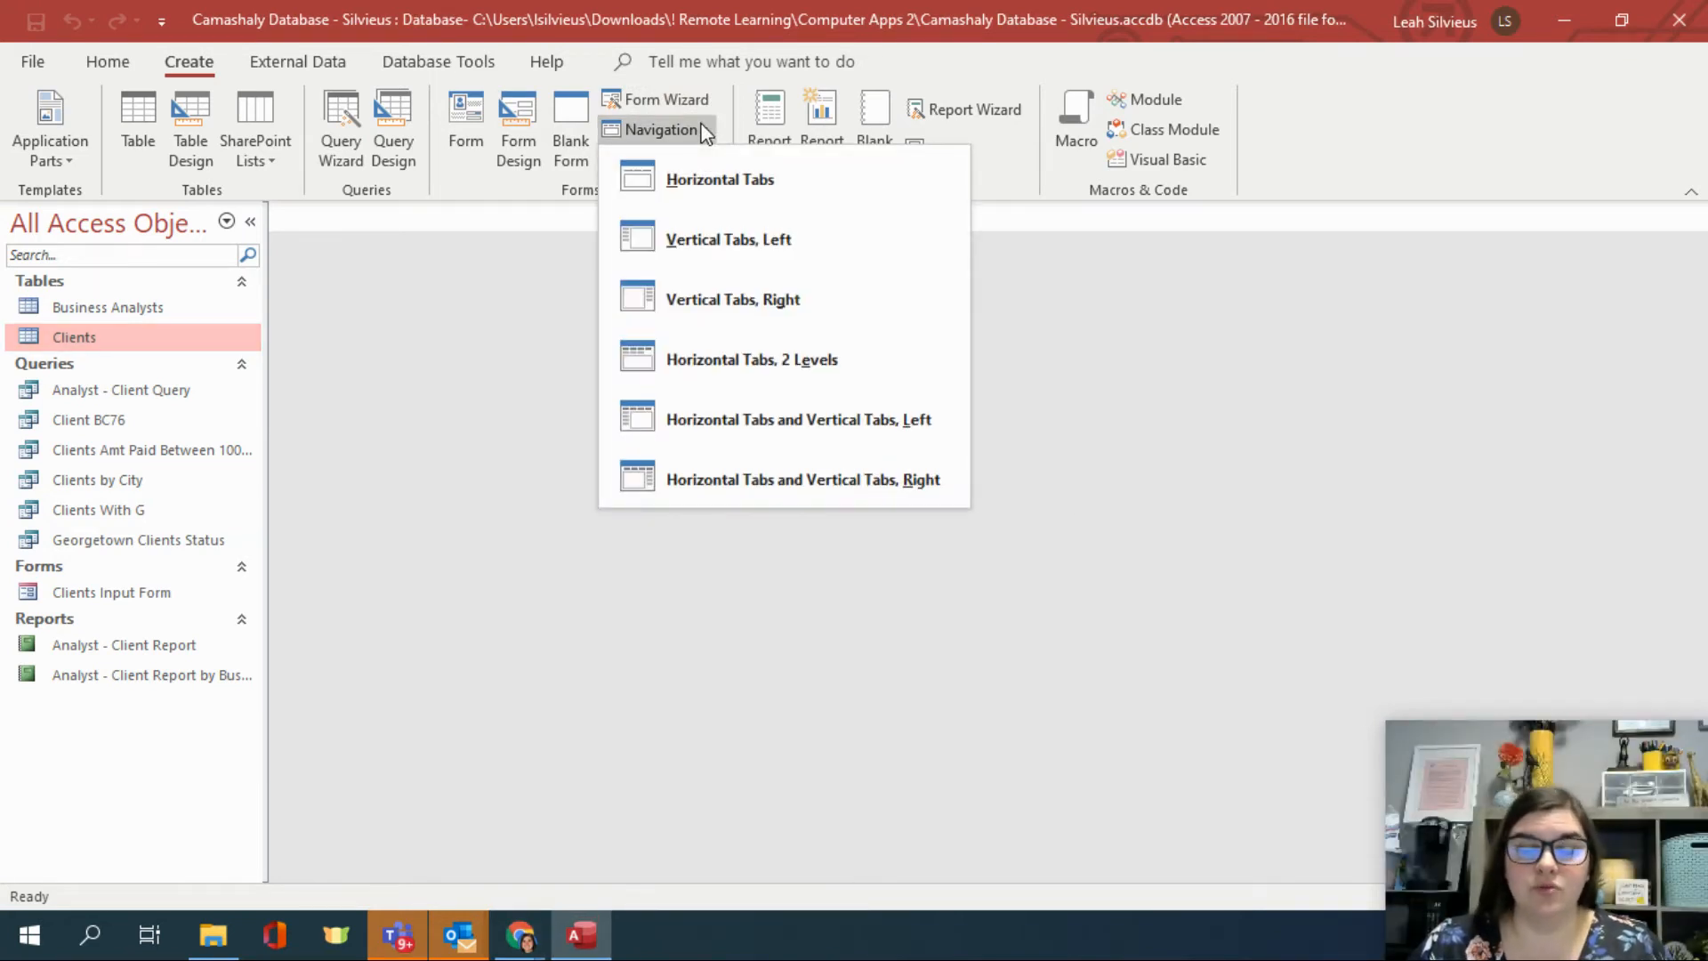
pyautogui.click(692, 162)
pyautogui.click(692, 162)
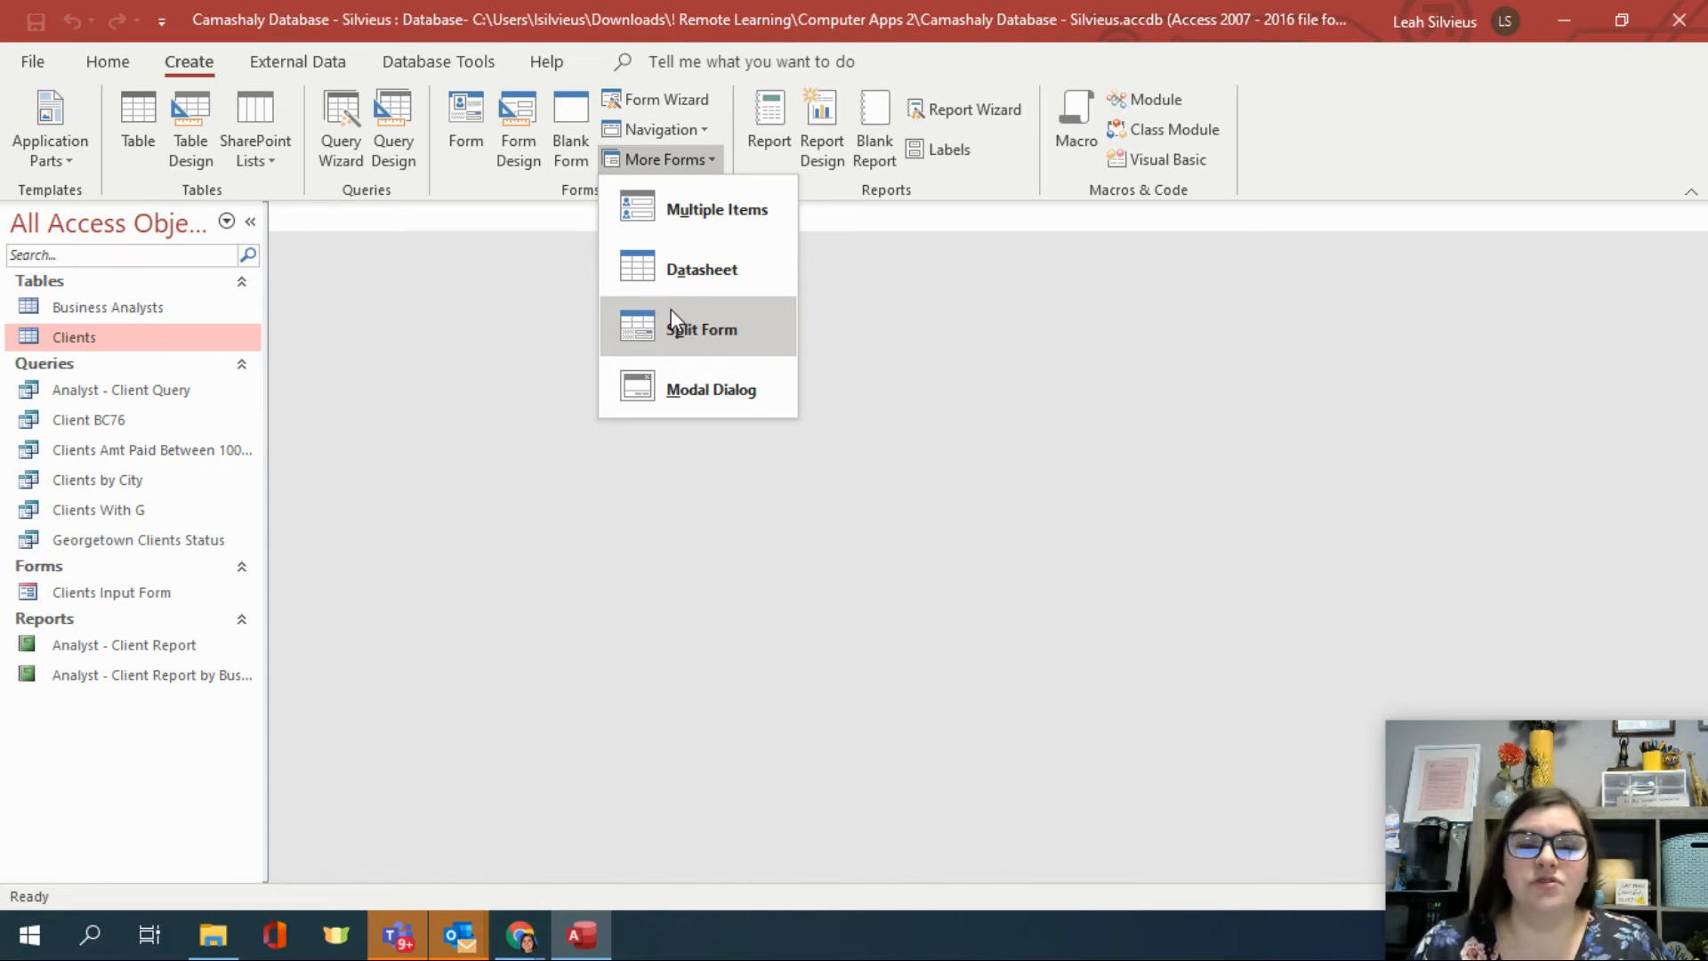
# Step: Compare the Clients Input Form with the Clients table and close both objects
pyautogui.doubleClick(113, 594)
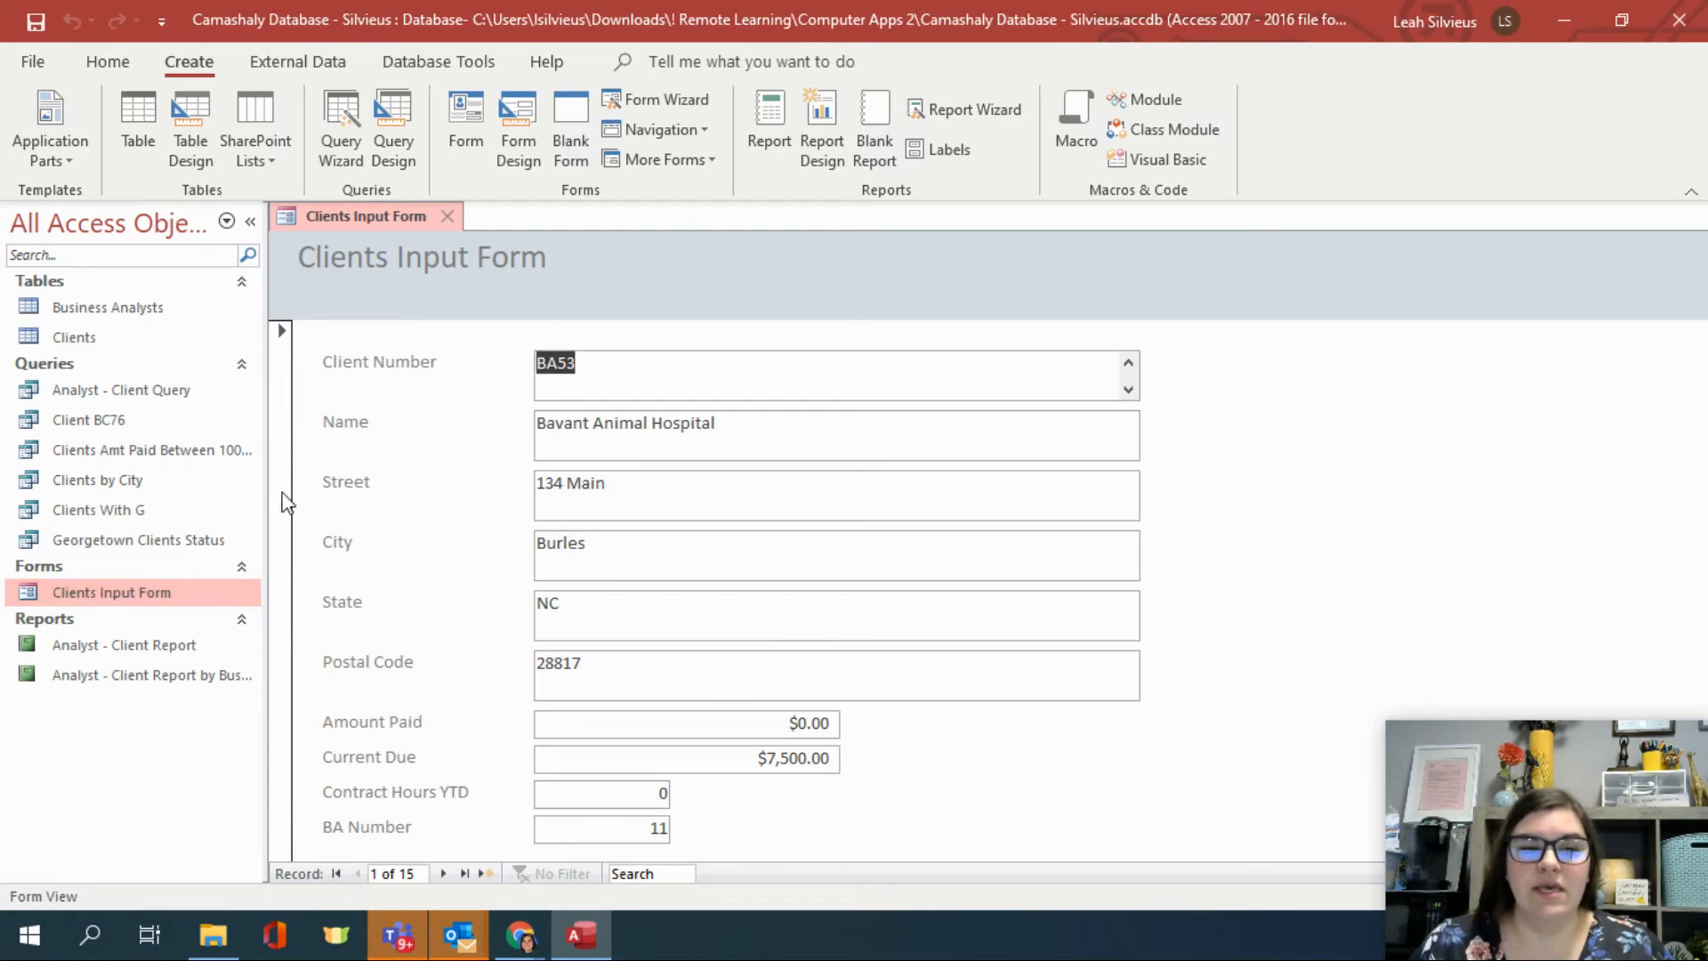
pyautogui.doubleClick(159, 343)
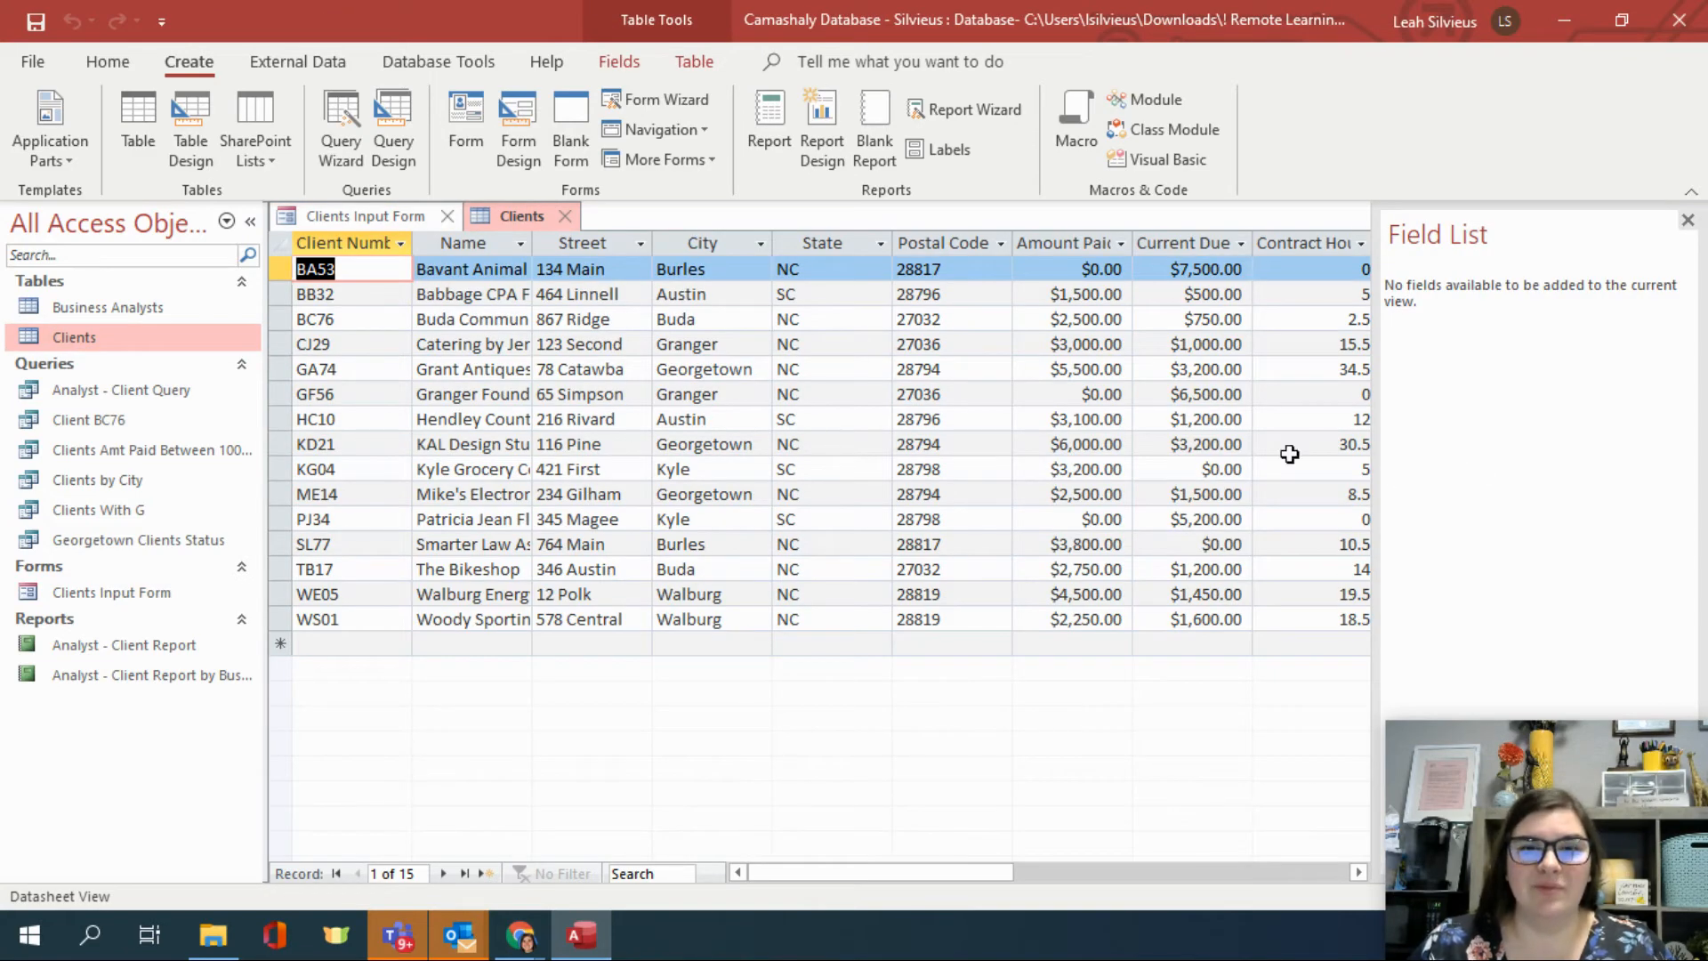
pyautogui.click(363, 218)
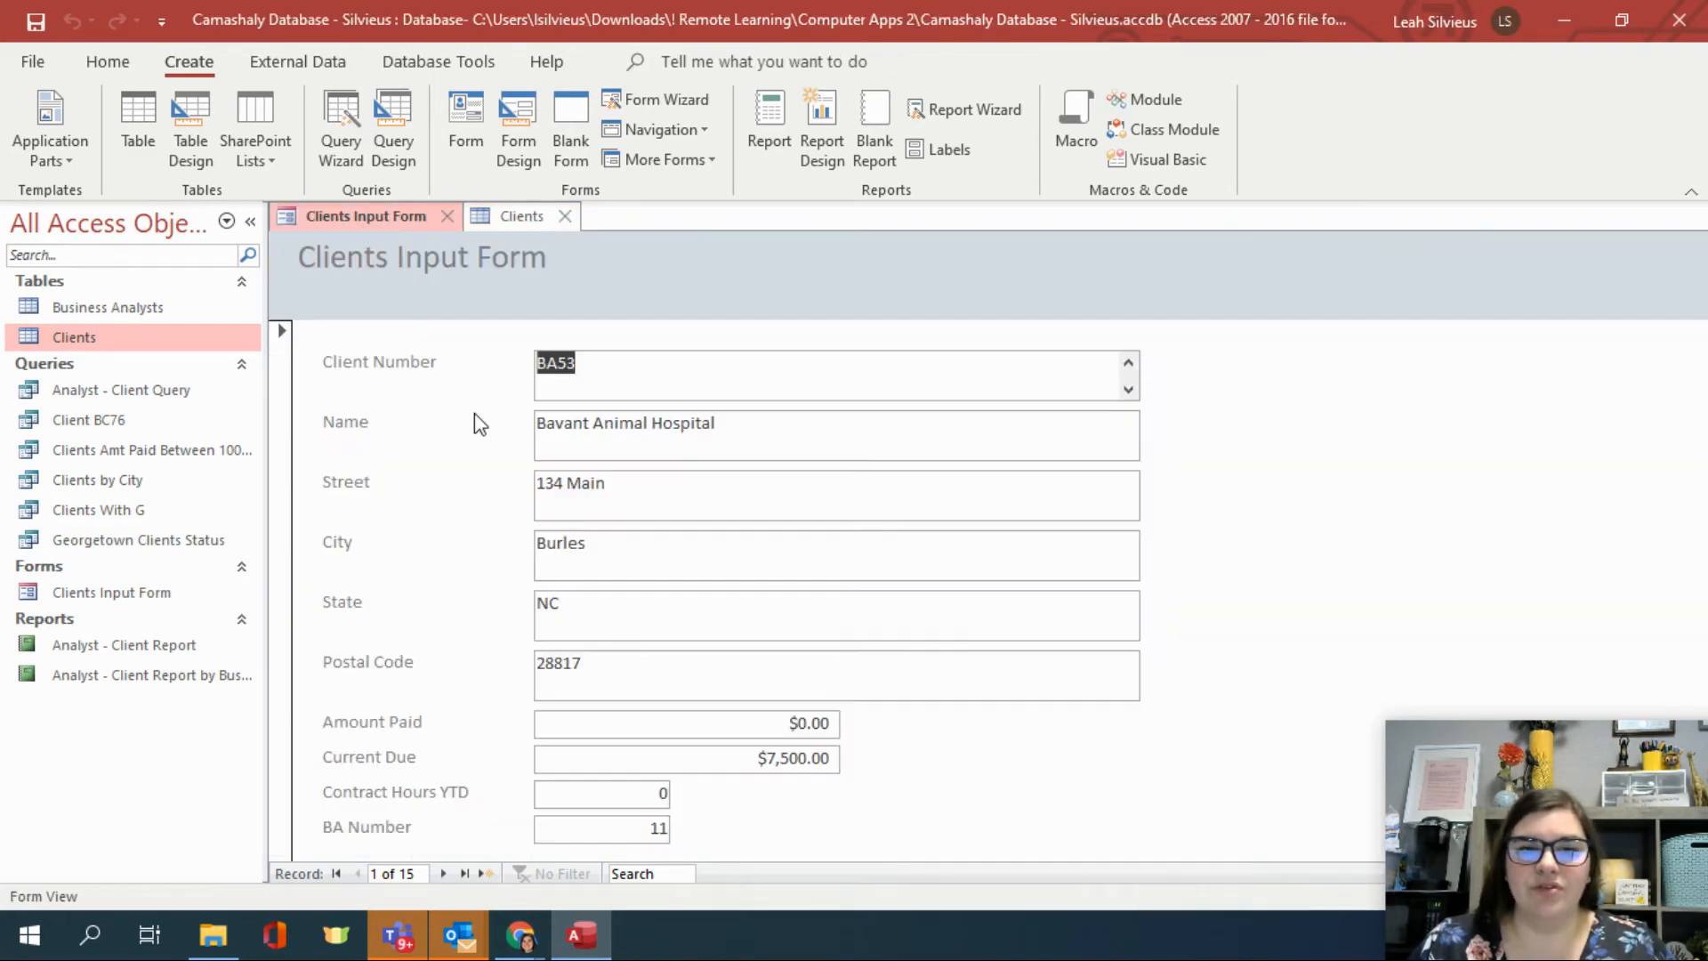
pyautogui.click(451, 222)
pyautogui.click(374, 216)
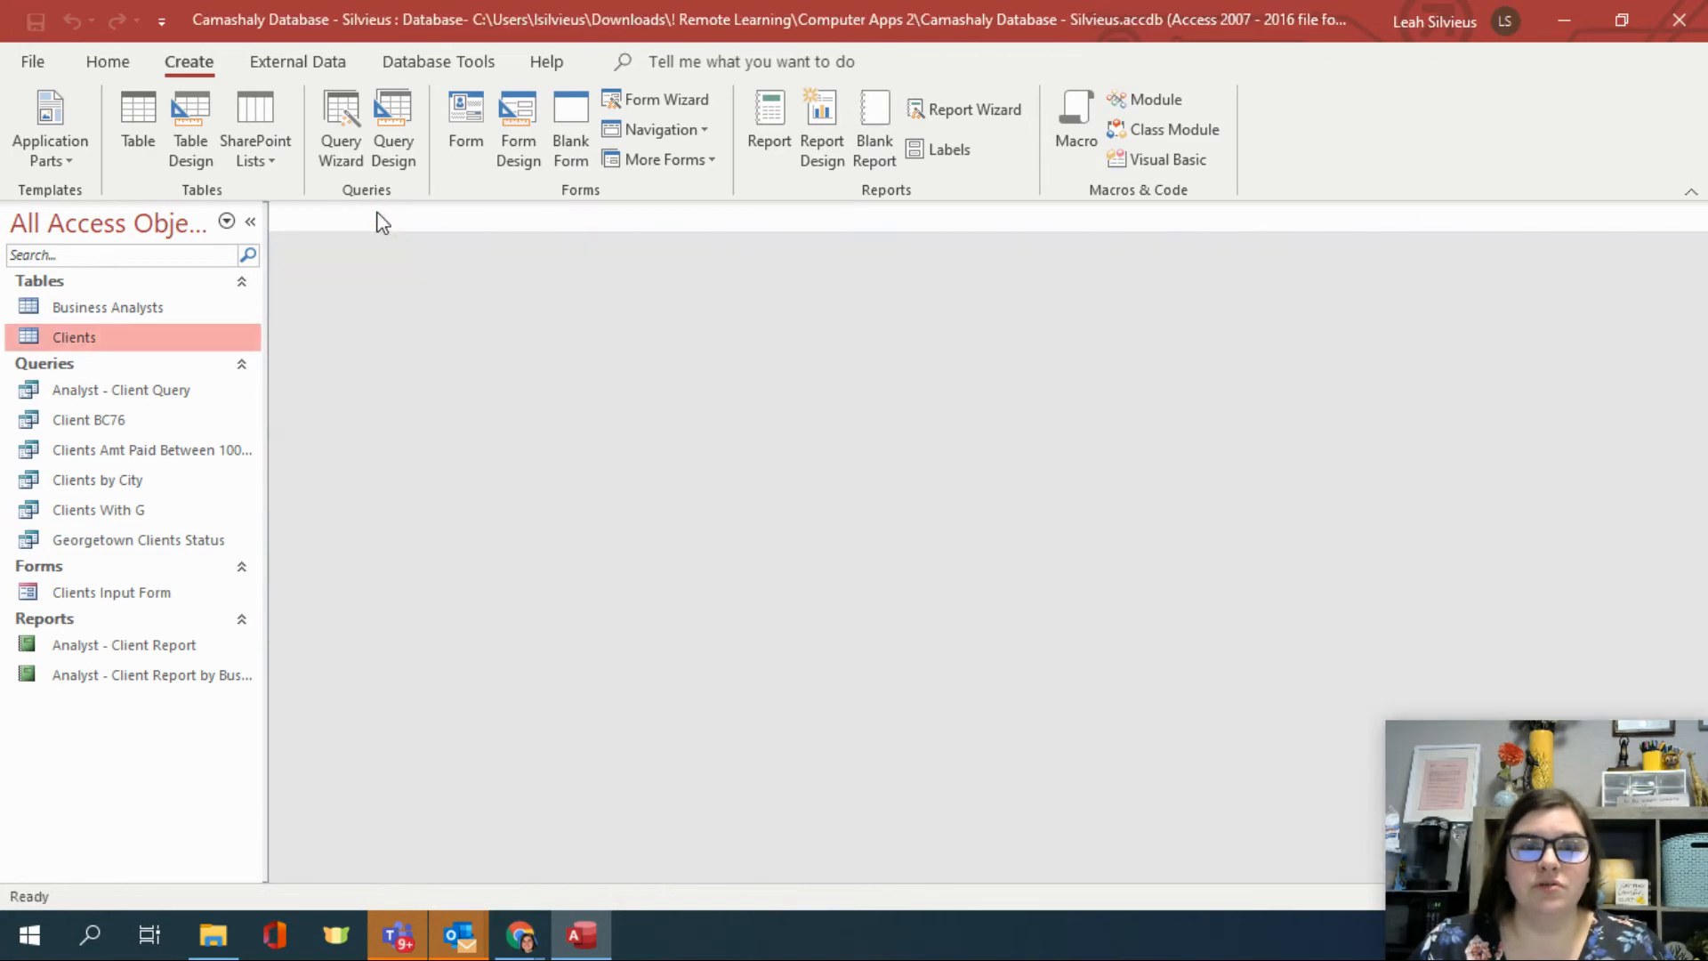
# Step: Create a split form based on the Clients table and close it without saving
pyautogui.click(671, 158)
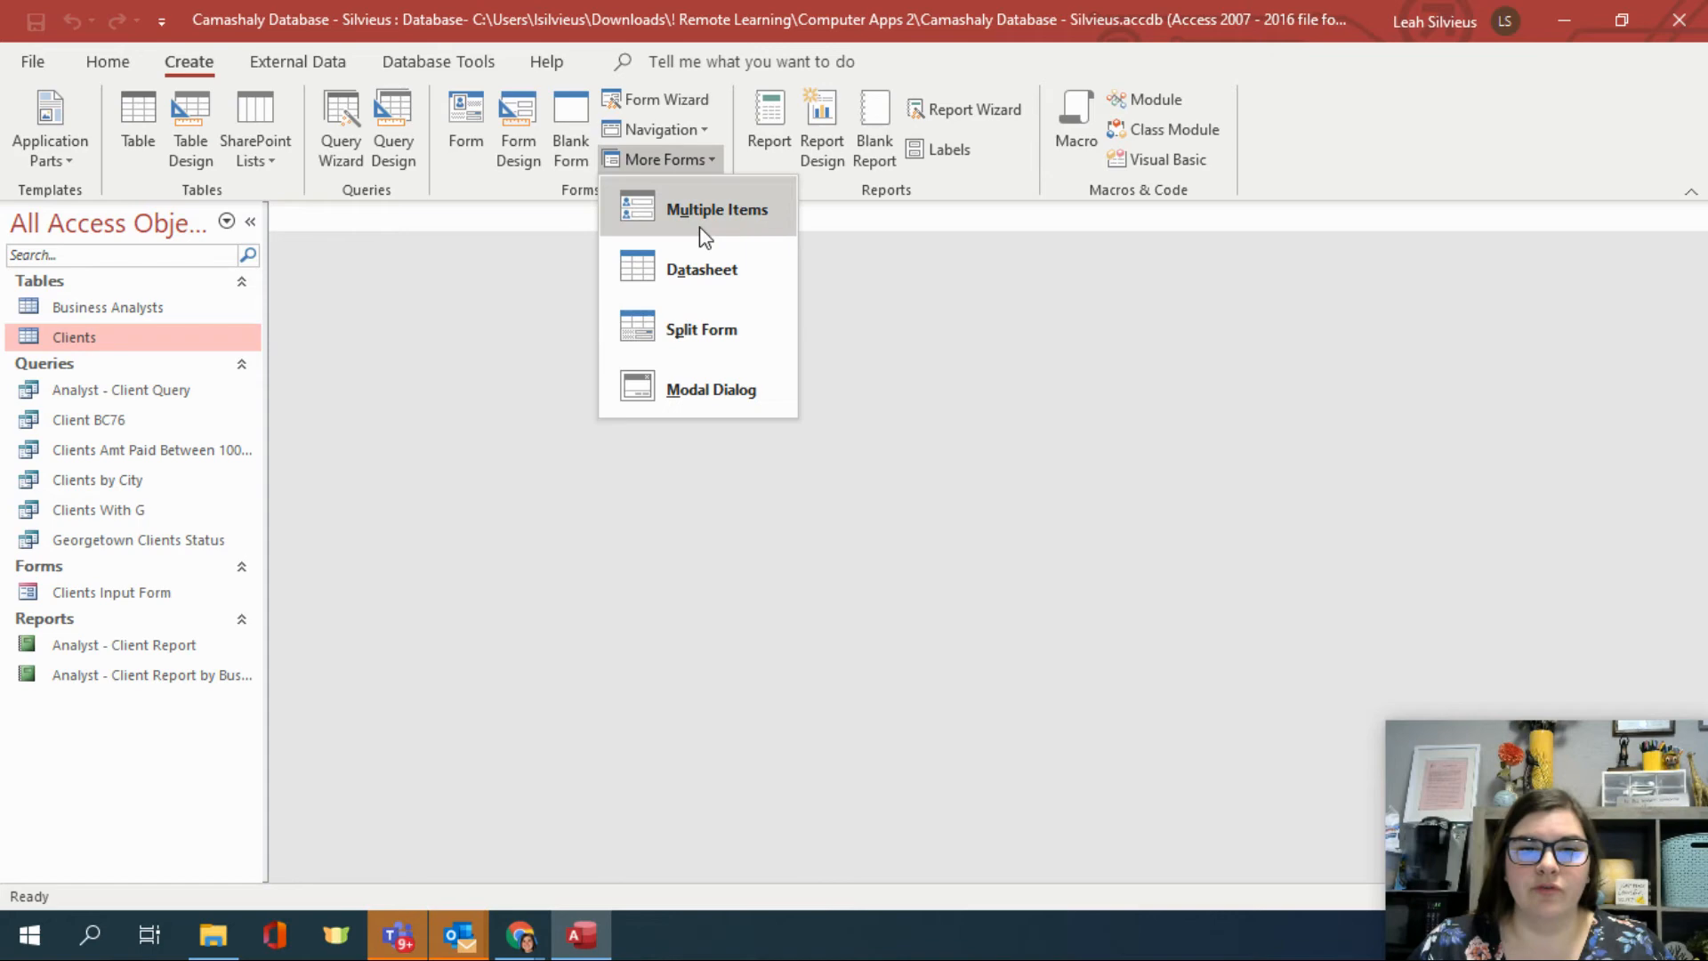
pyautogui.click(731, 340)
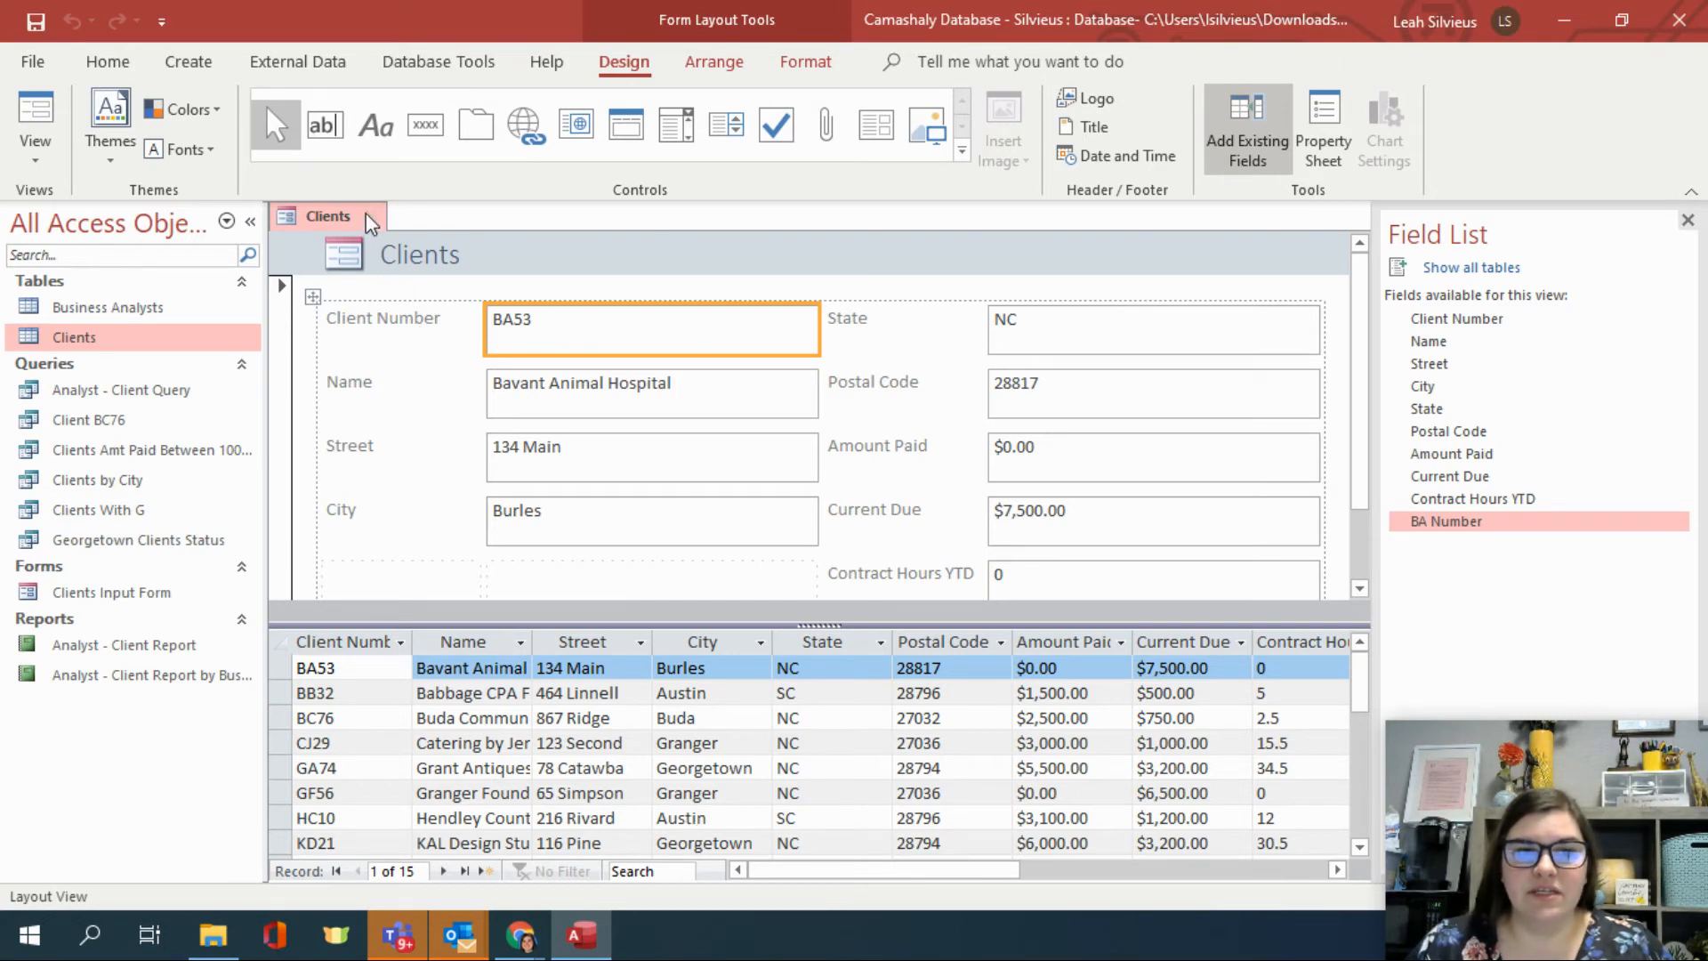
pyautogui.press('ctrl')
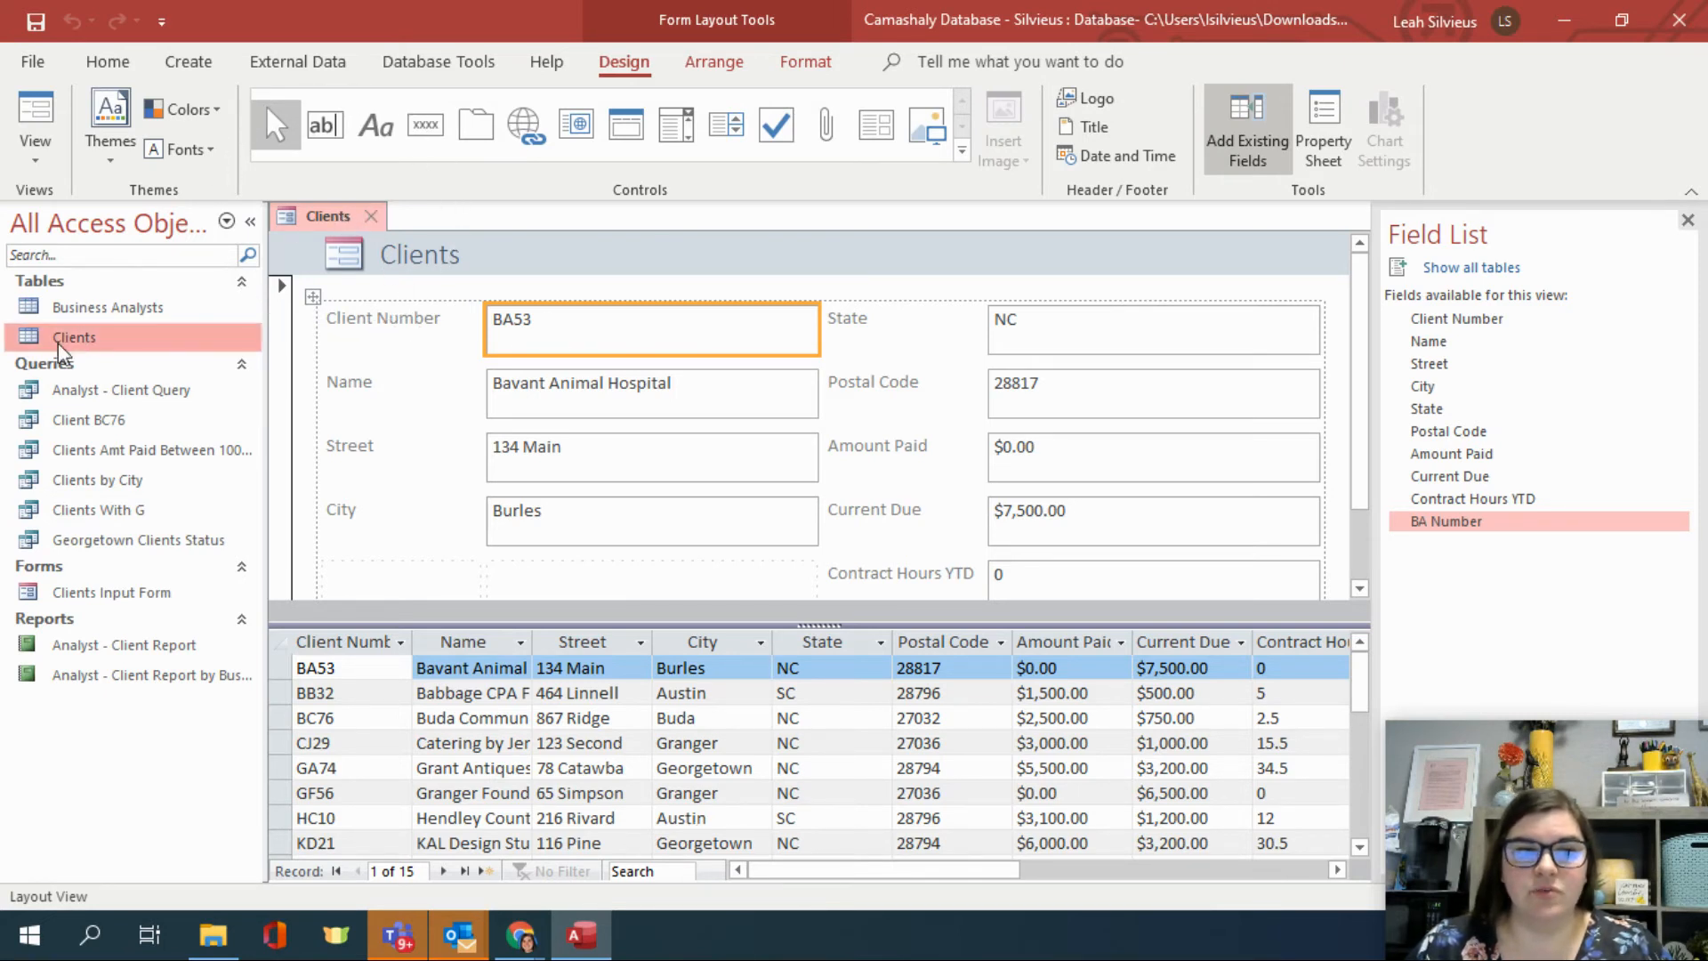
pyautogui.press('ctrl')
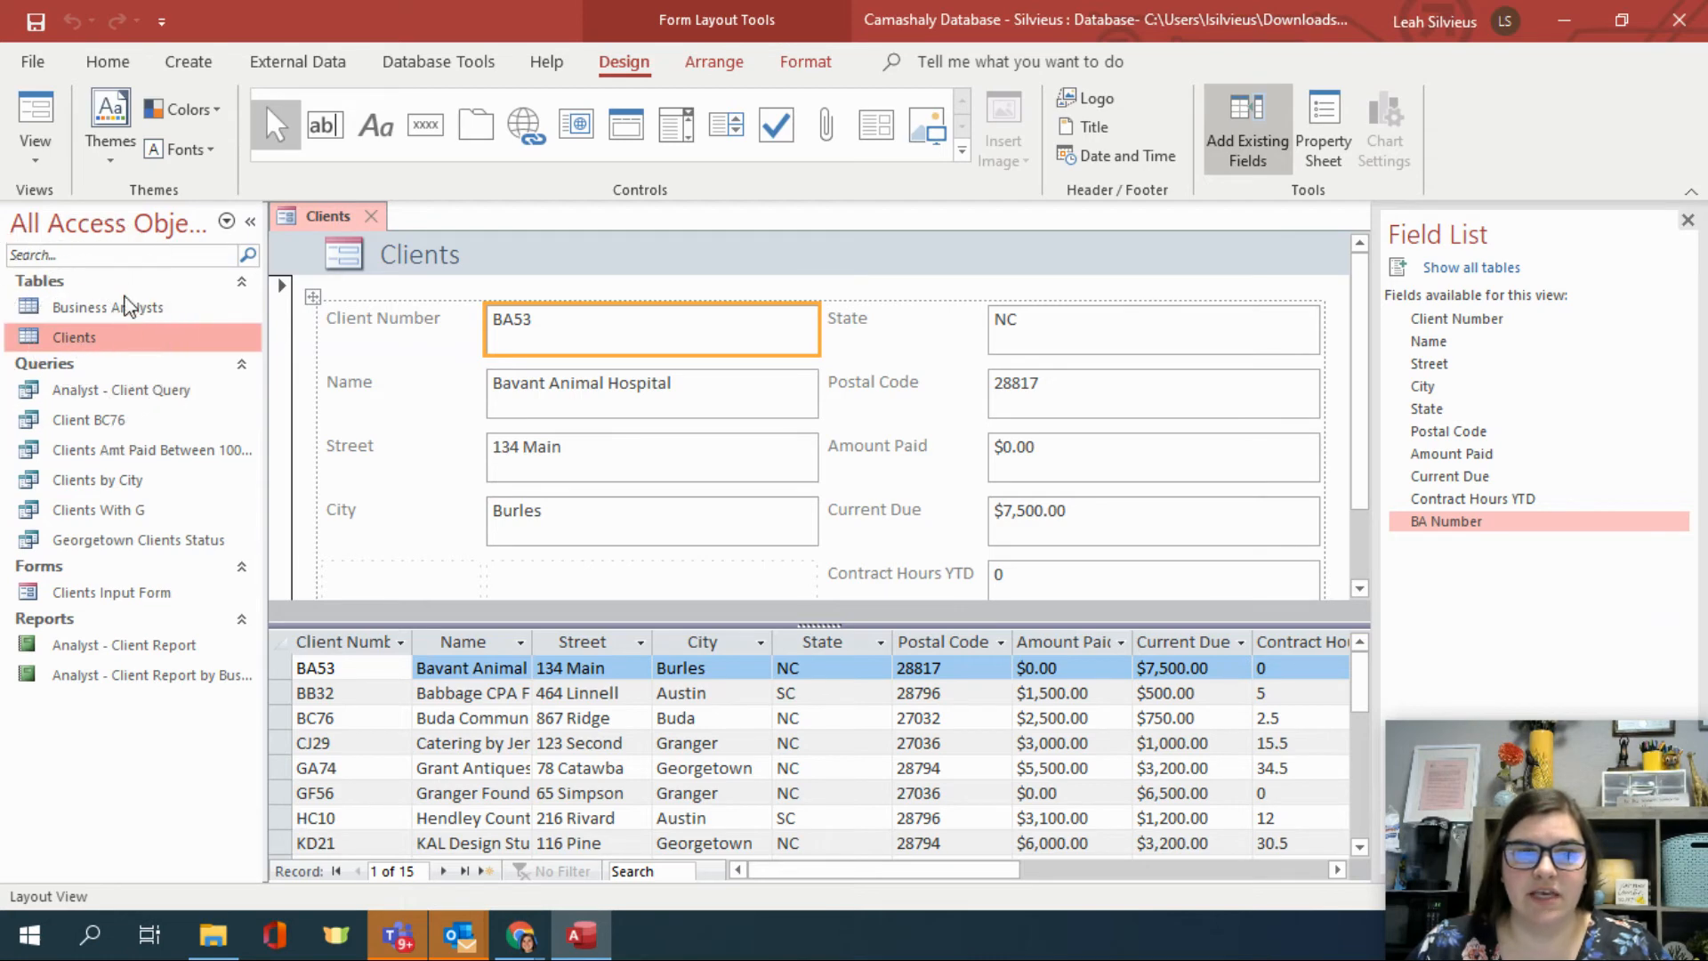
pyautogui.click(377, 211)
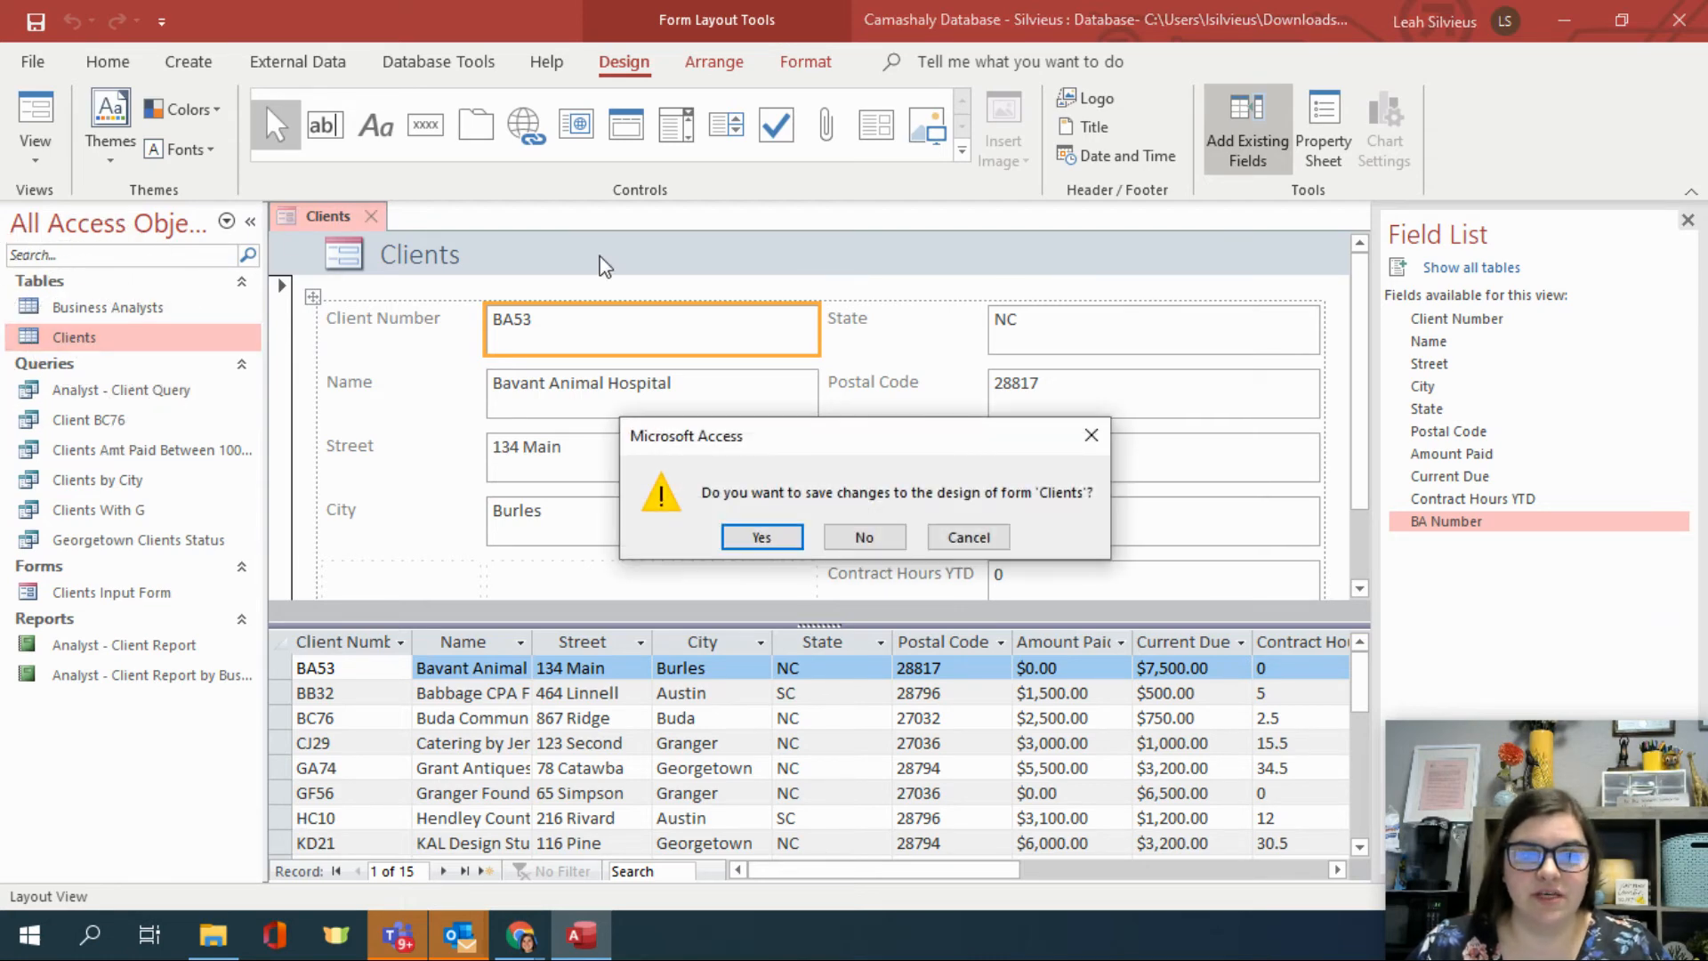
pyautogui.click(863, 537)
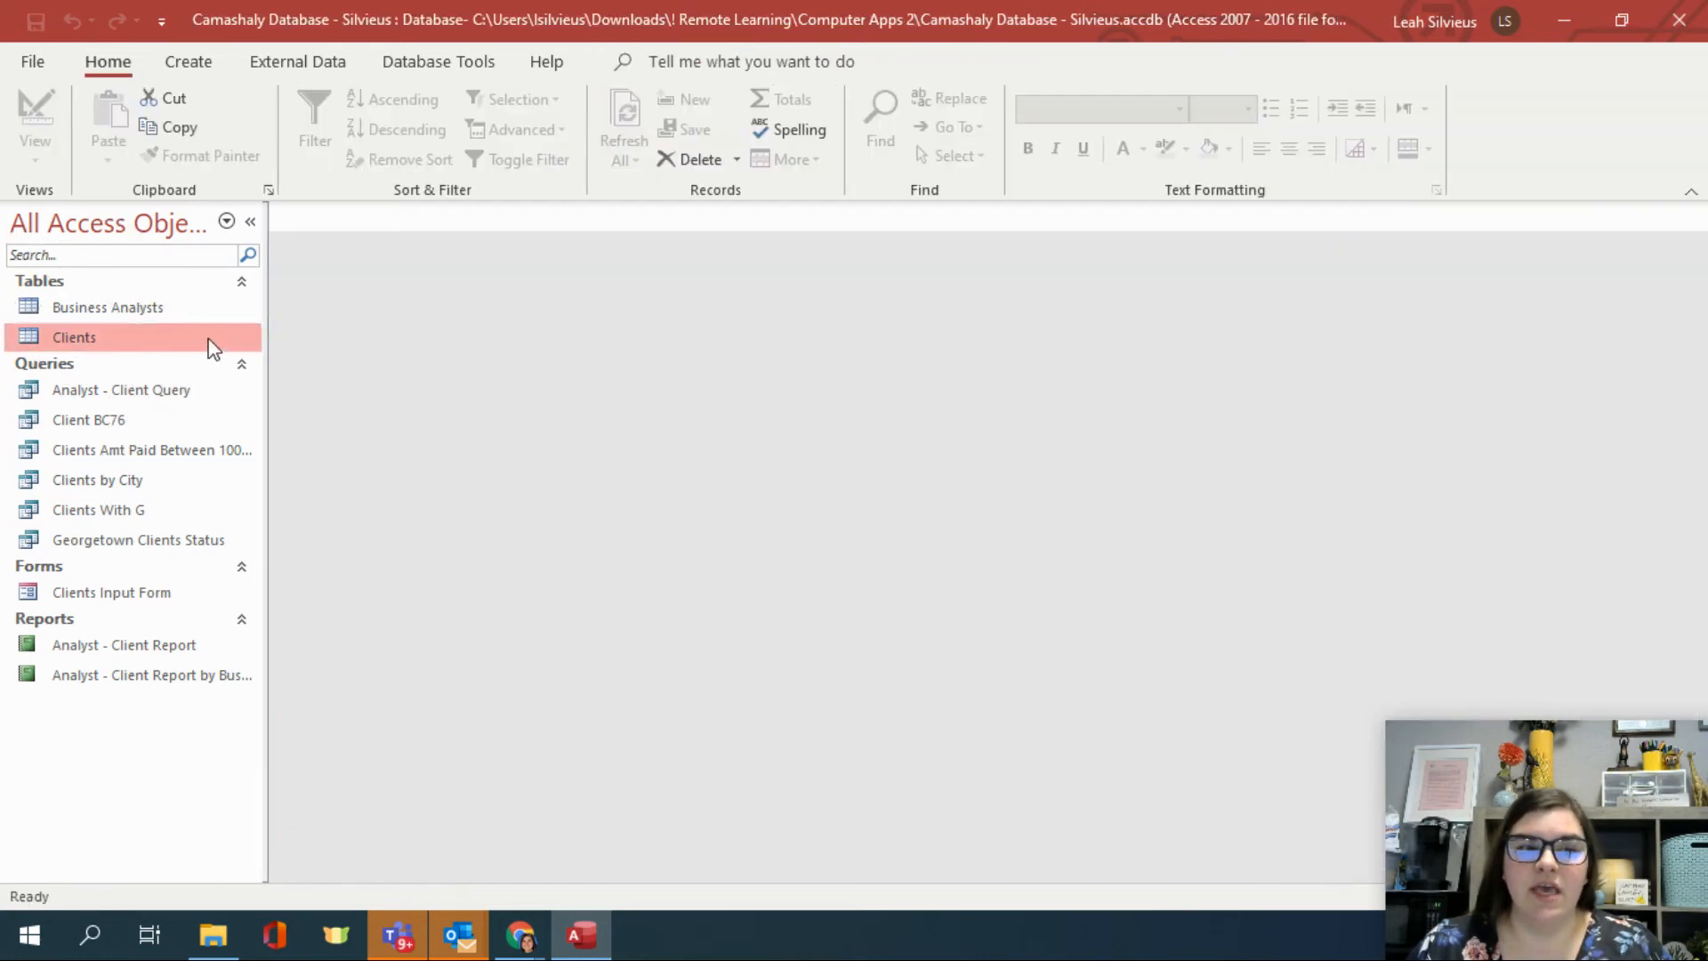
# Step: Create a split form based on the Business Analysts table and close it without saving
pyautogui.click(174, 312)
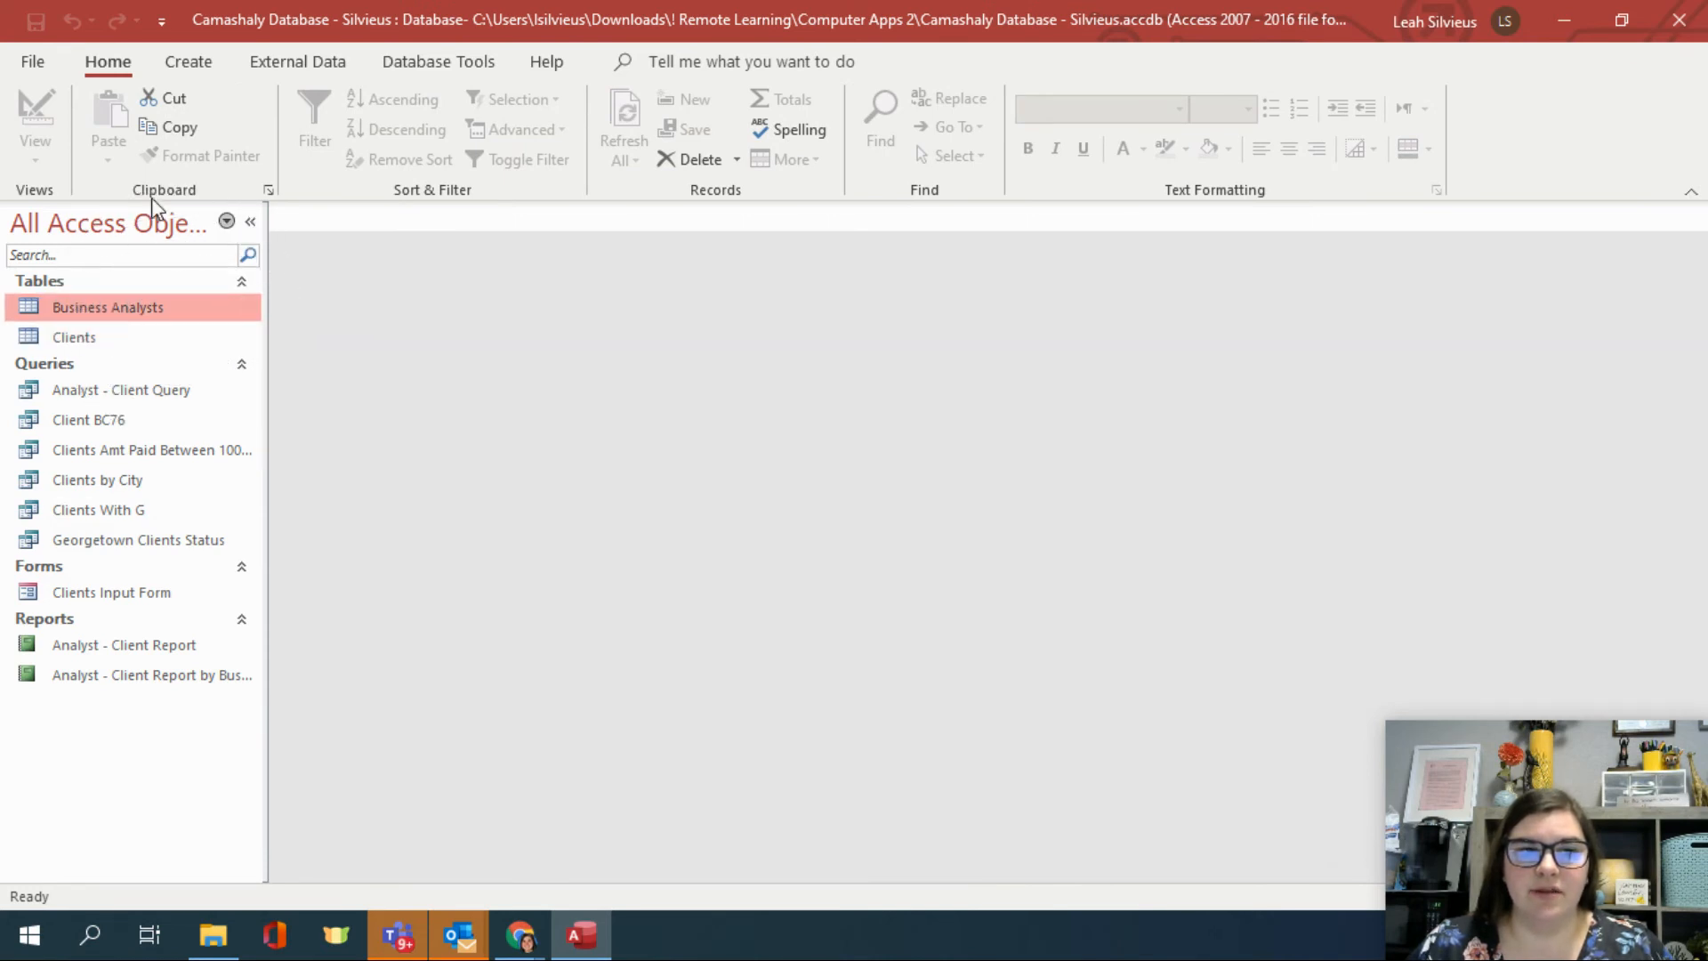
pyautogui.click(184, 64)
pyautogui.click(665, 161)
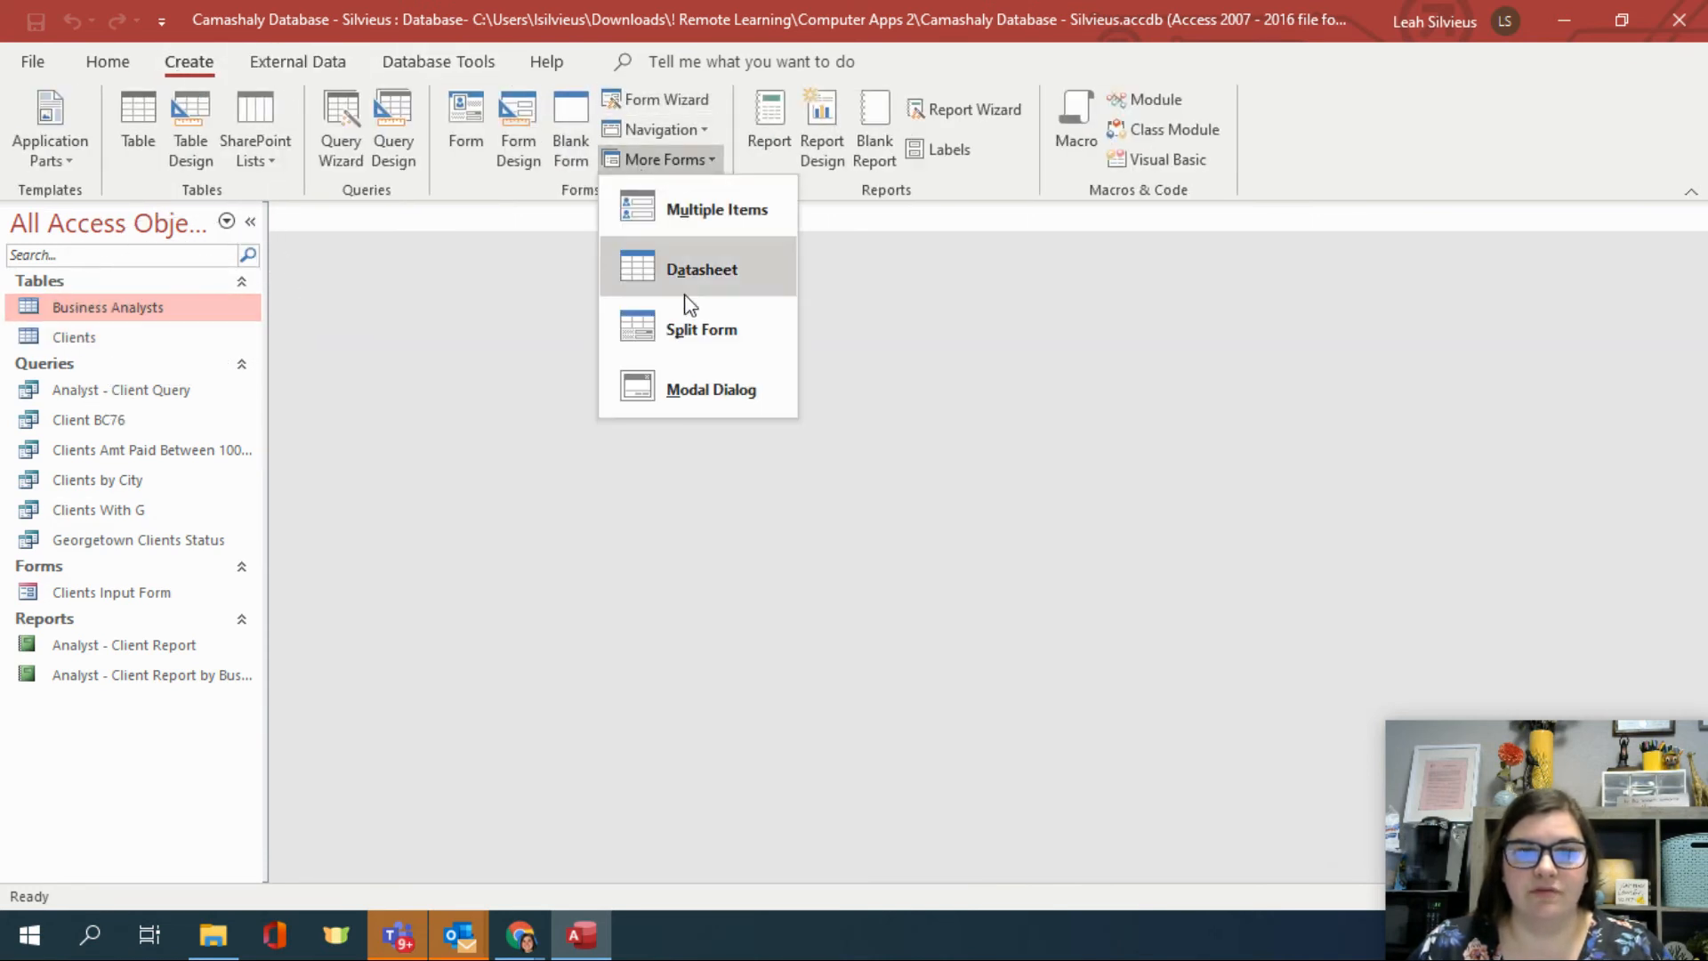
pyautogui.click(695, 330)
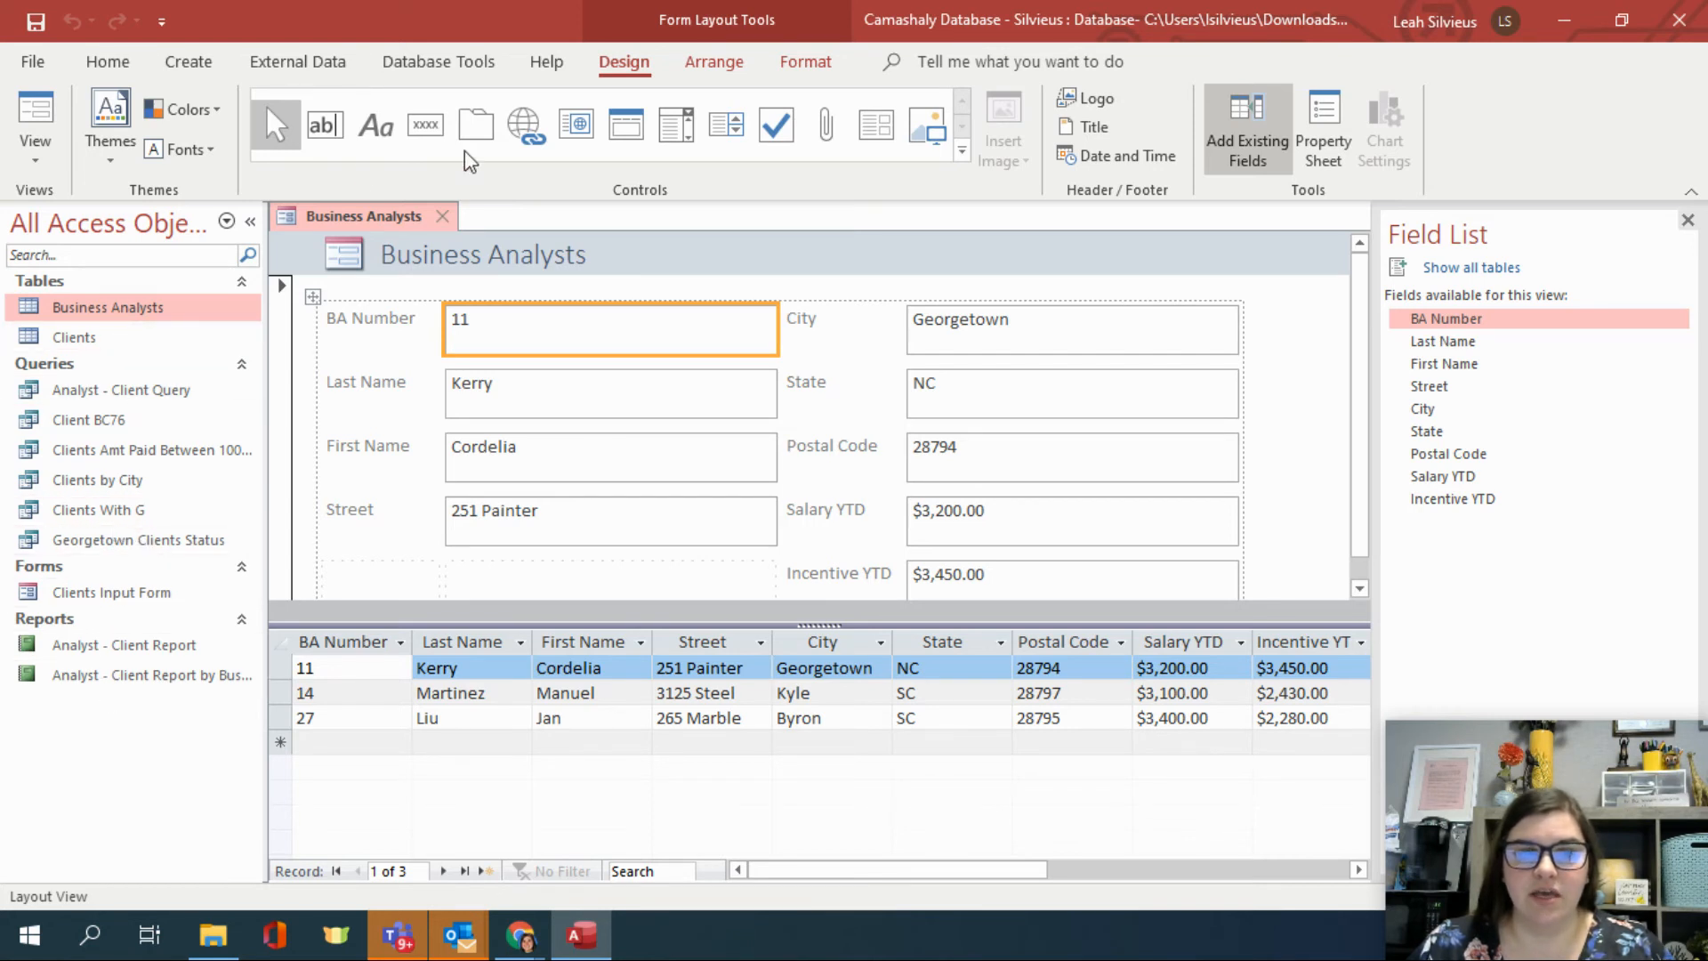
pyautogui.click(442, 216)
pyautogui.click(850, 543)
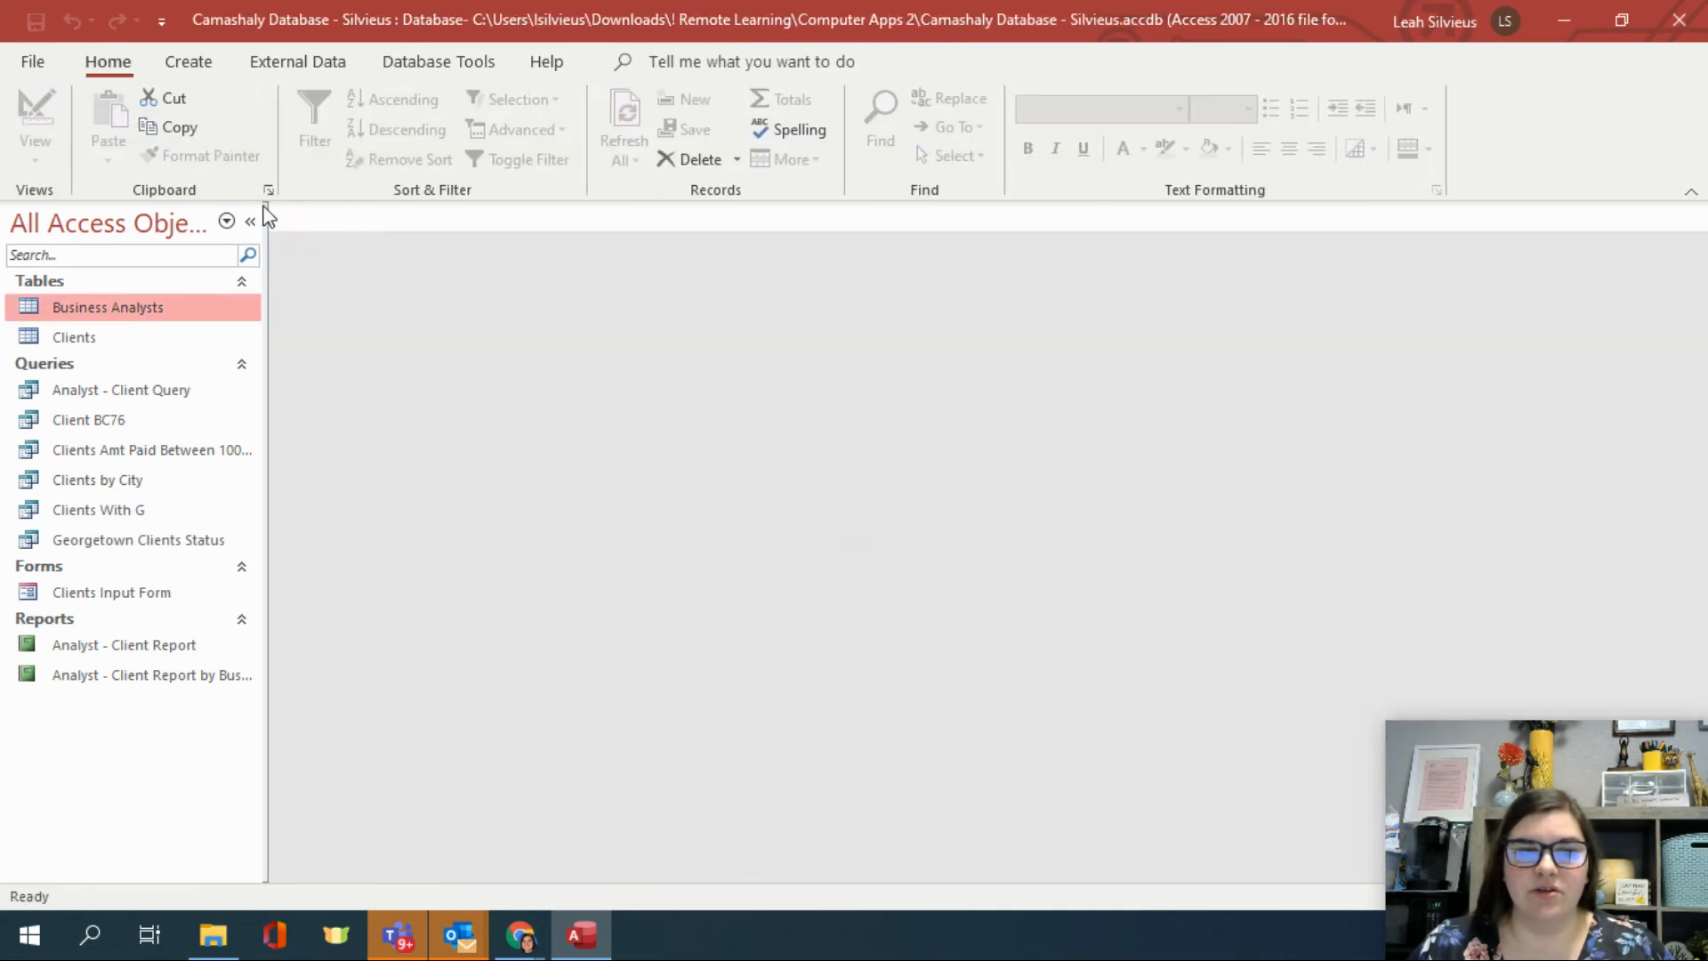
# Step: Create a split form based on the Clients table
pyautogui.click(98, 344)
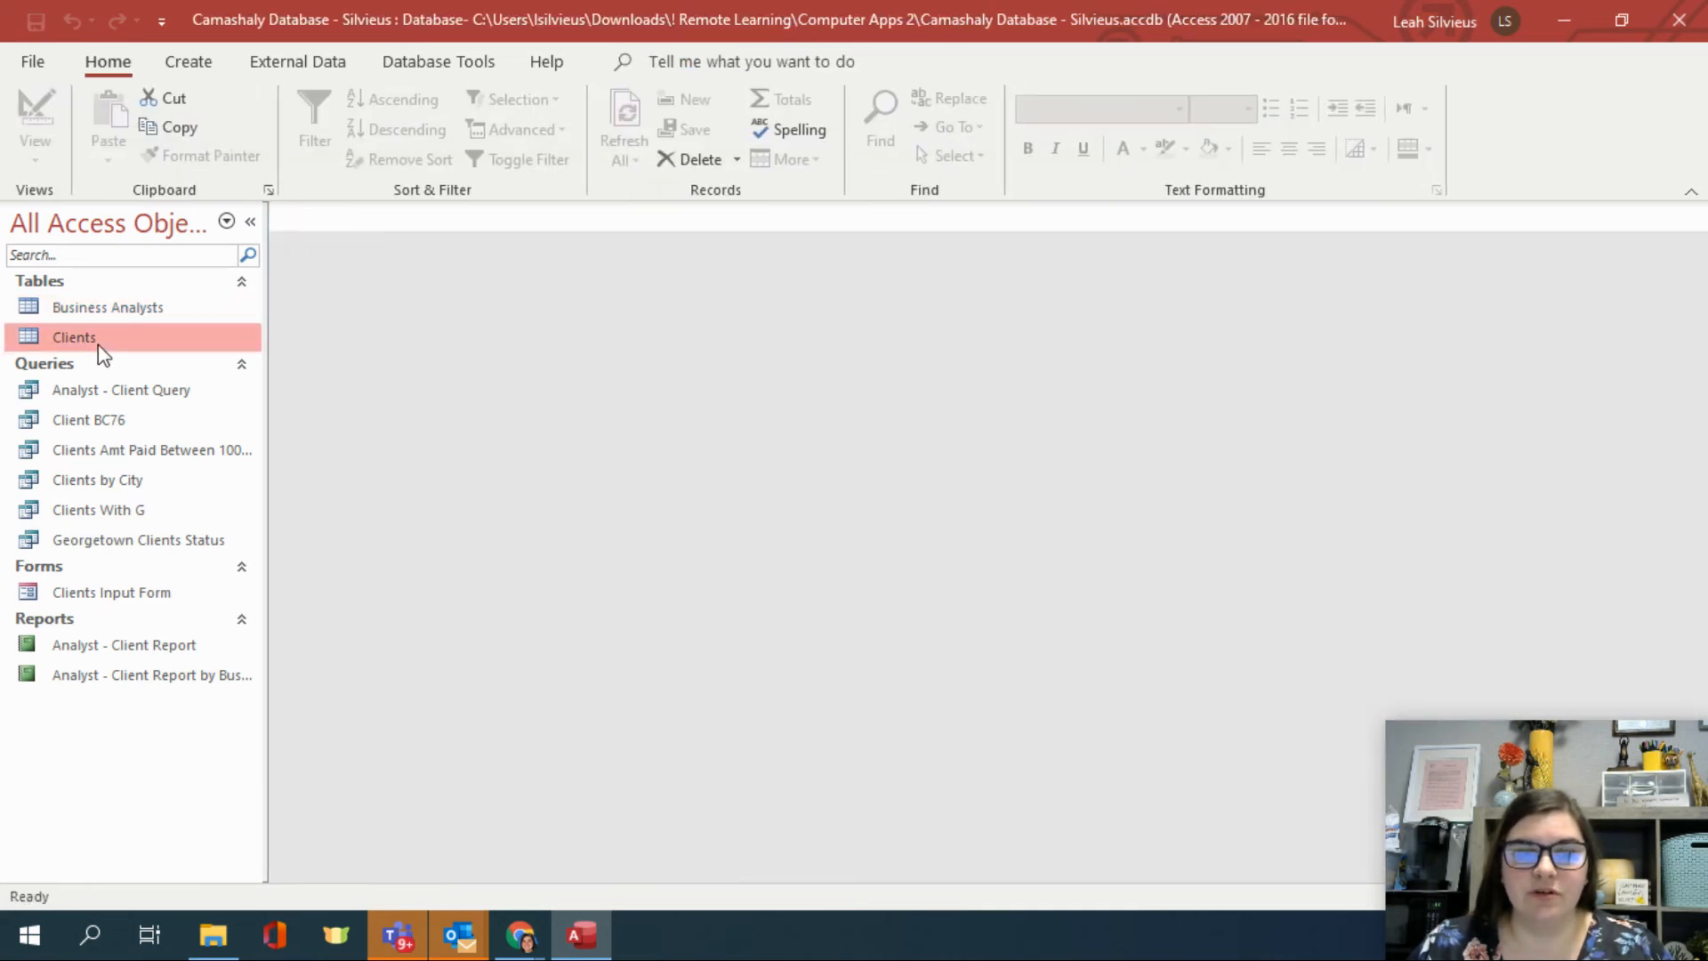
pyautogui.click(192, 60)
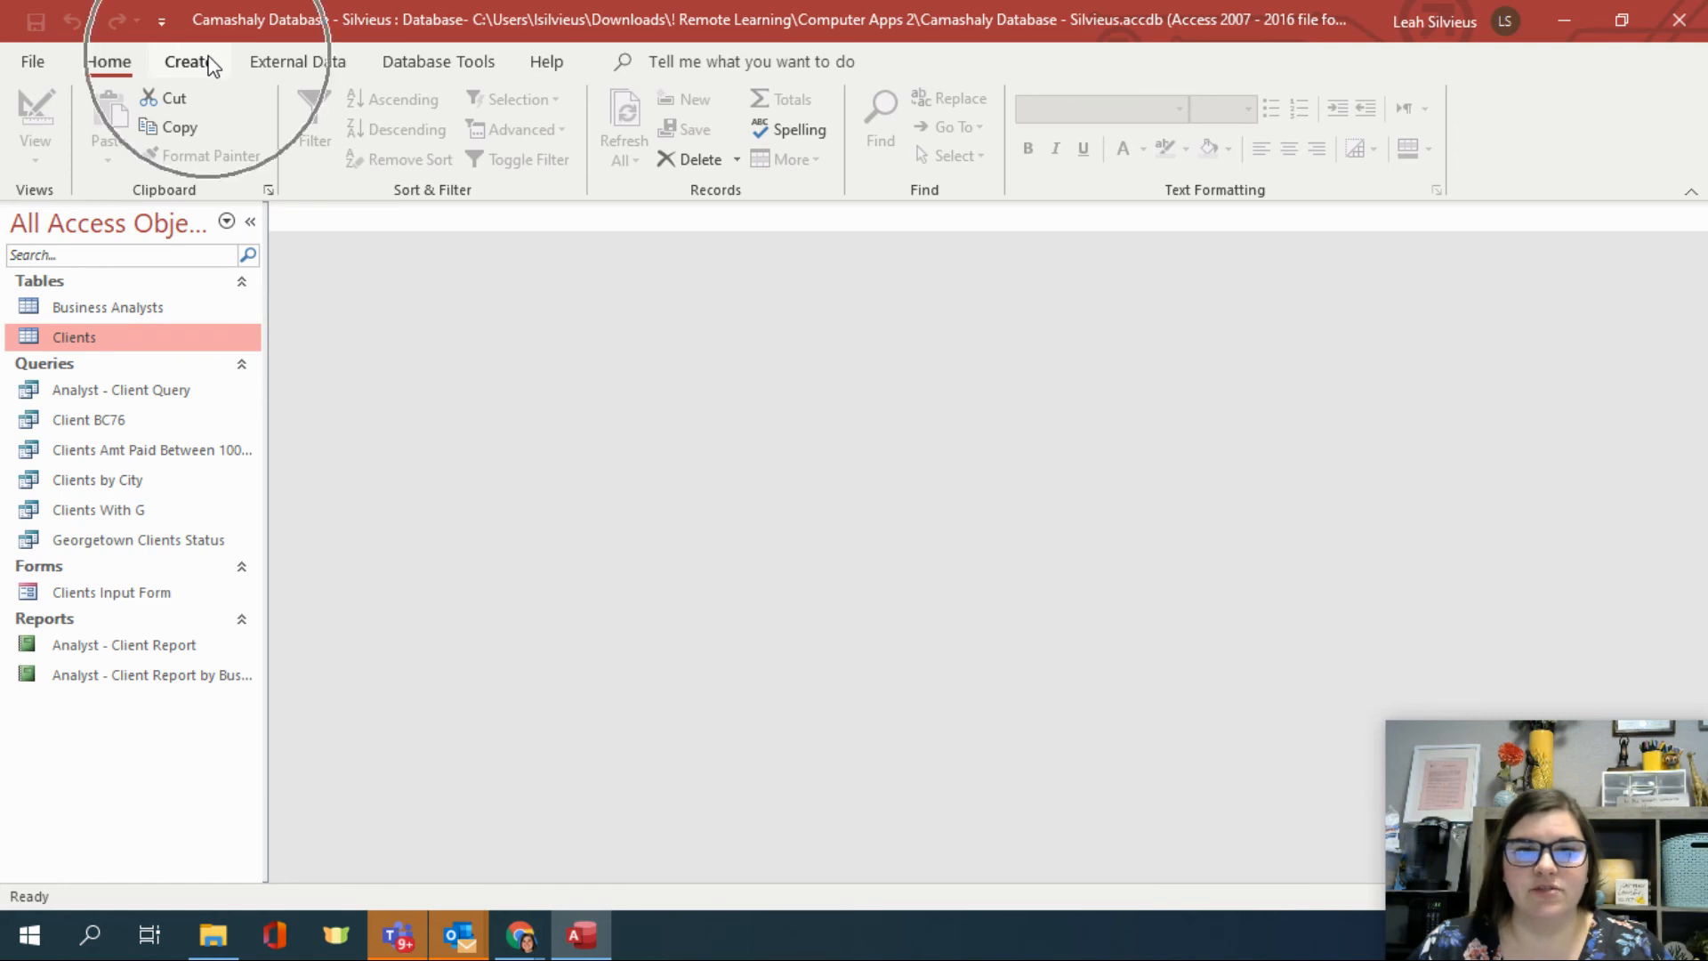
pyautogui.click(675, 156)
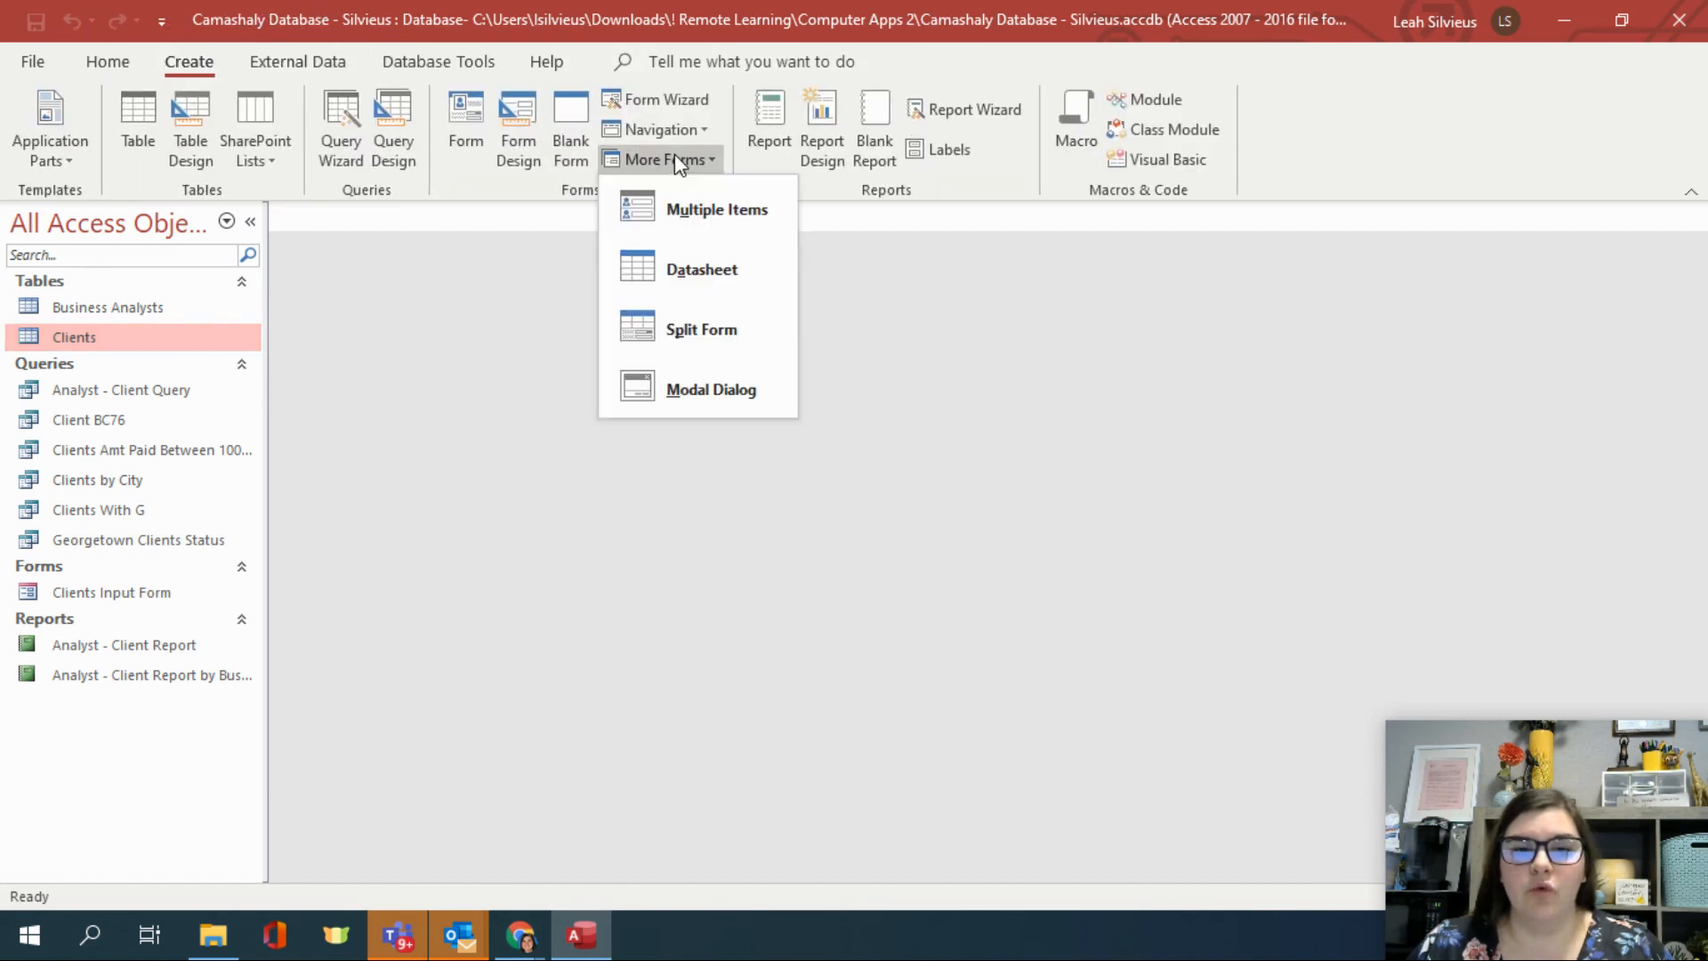
pyautogui.click(689, 342)
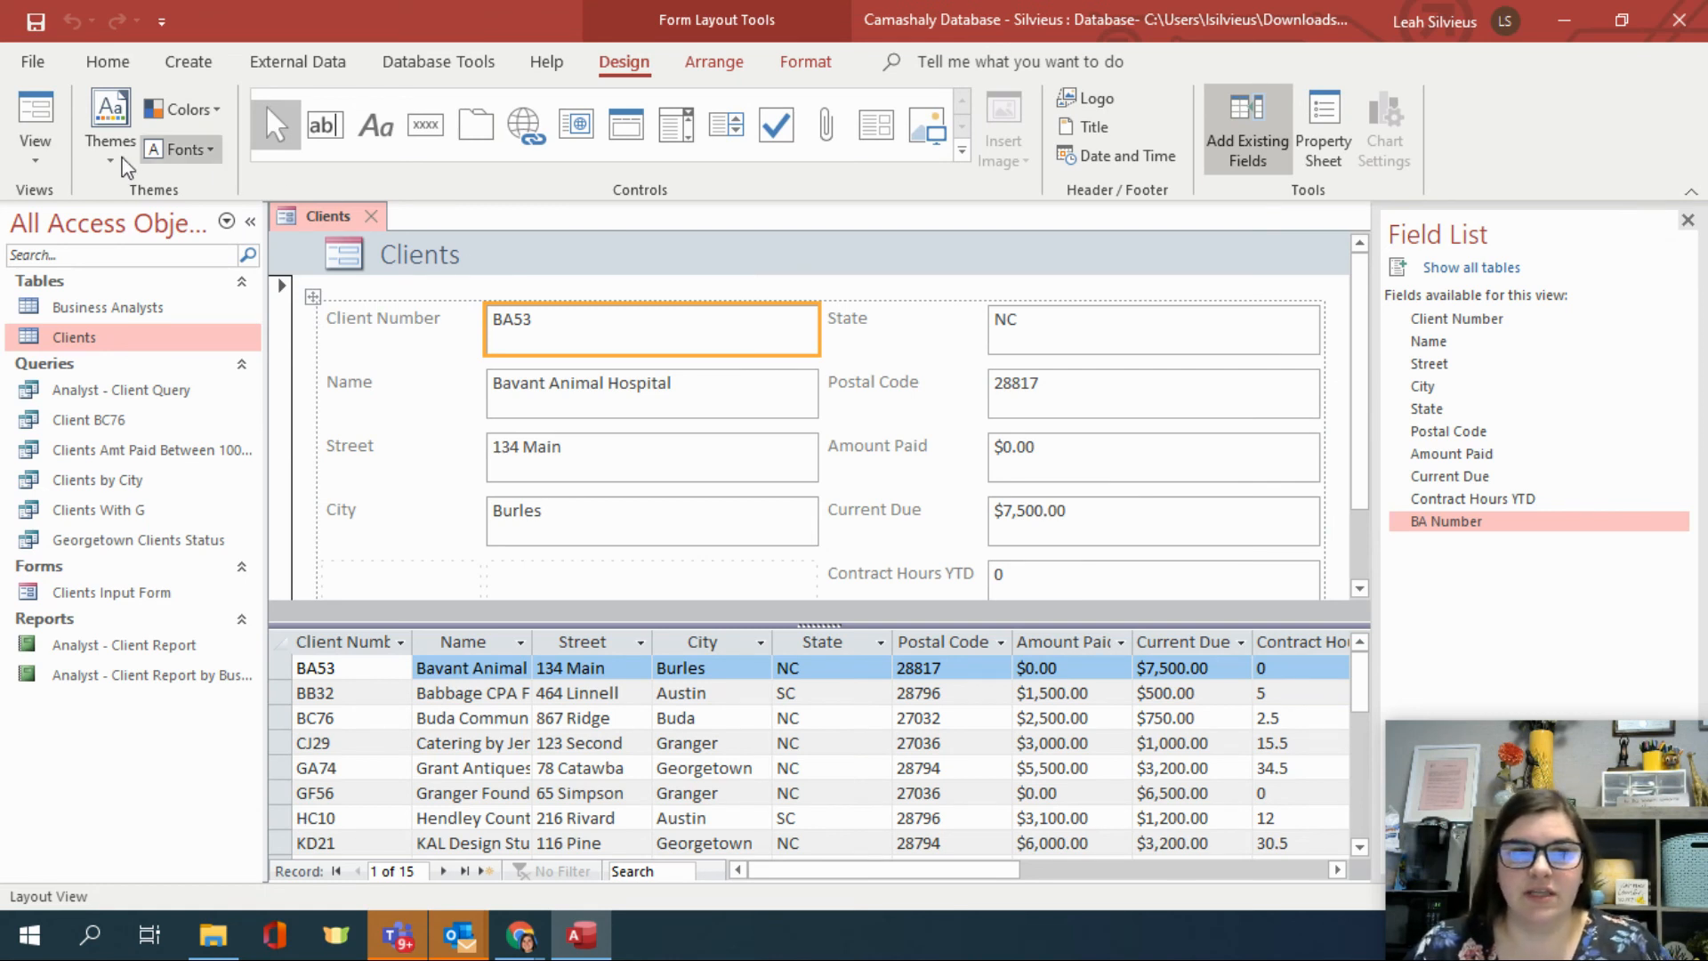
pyautogui.click(36, 147)
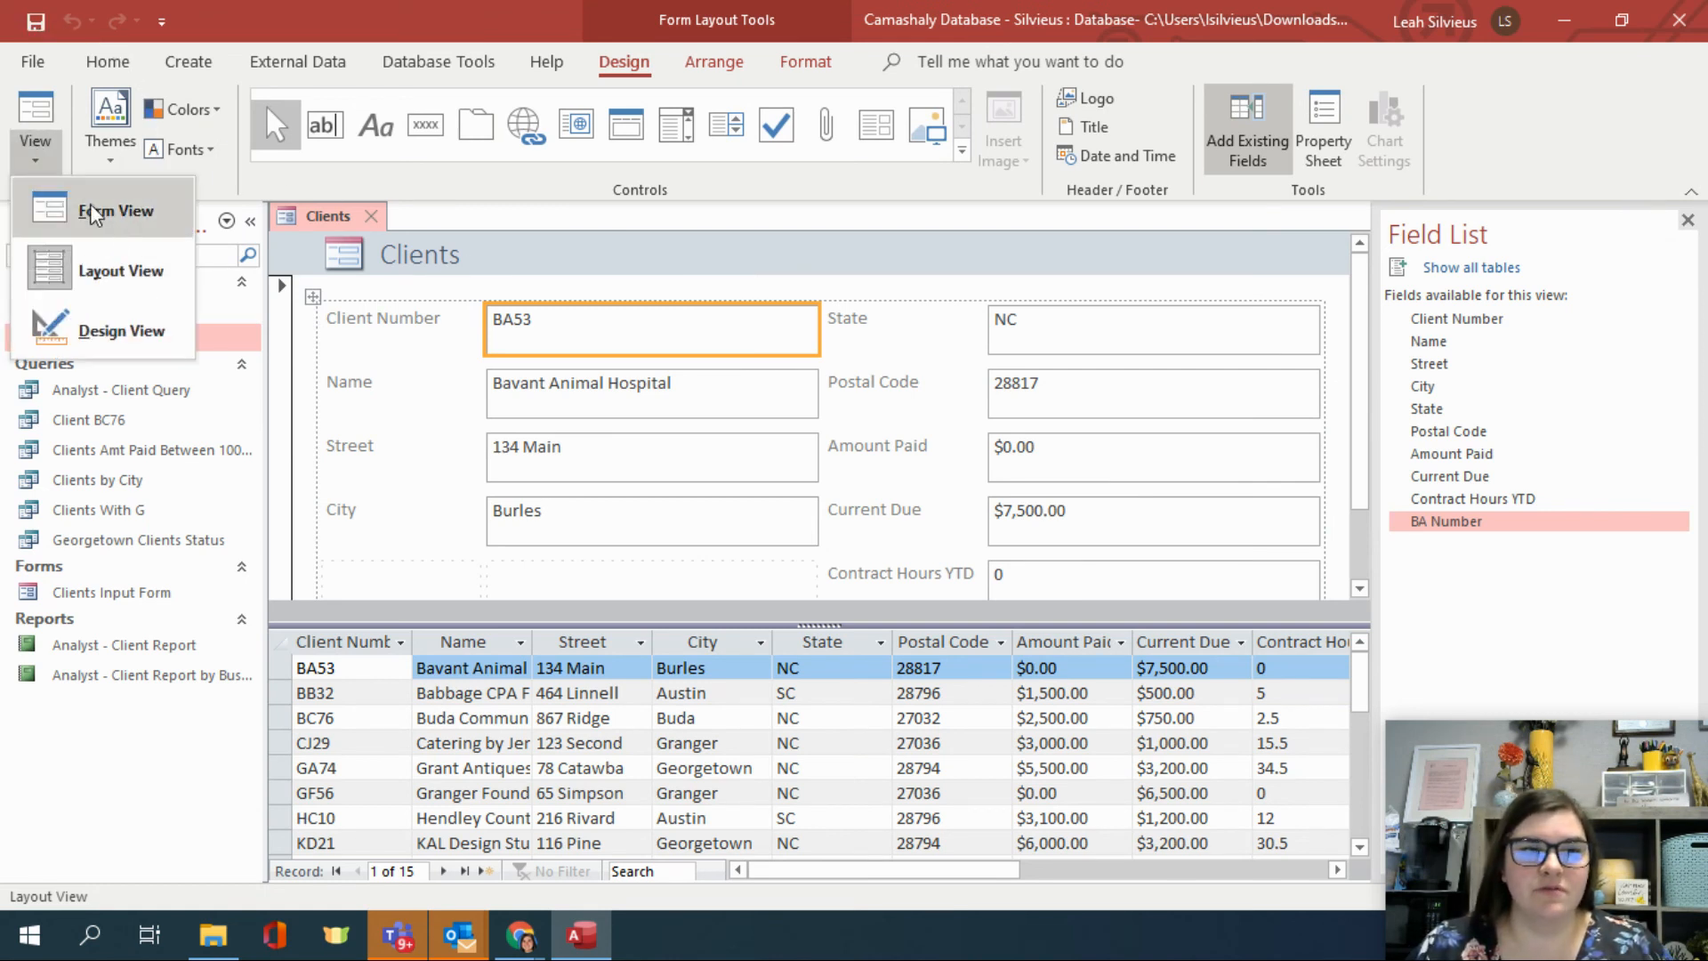
pyautogui.click(145, 297)
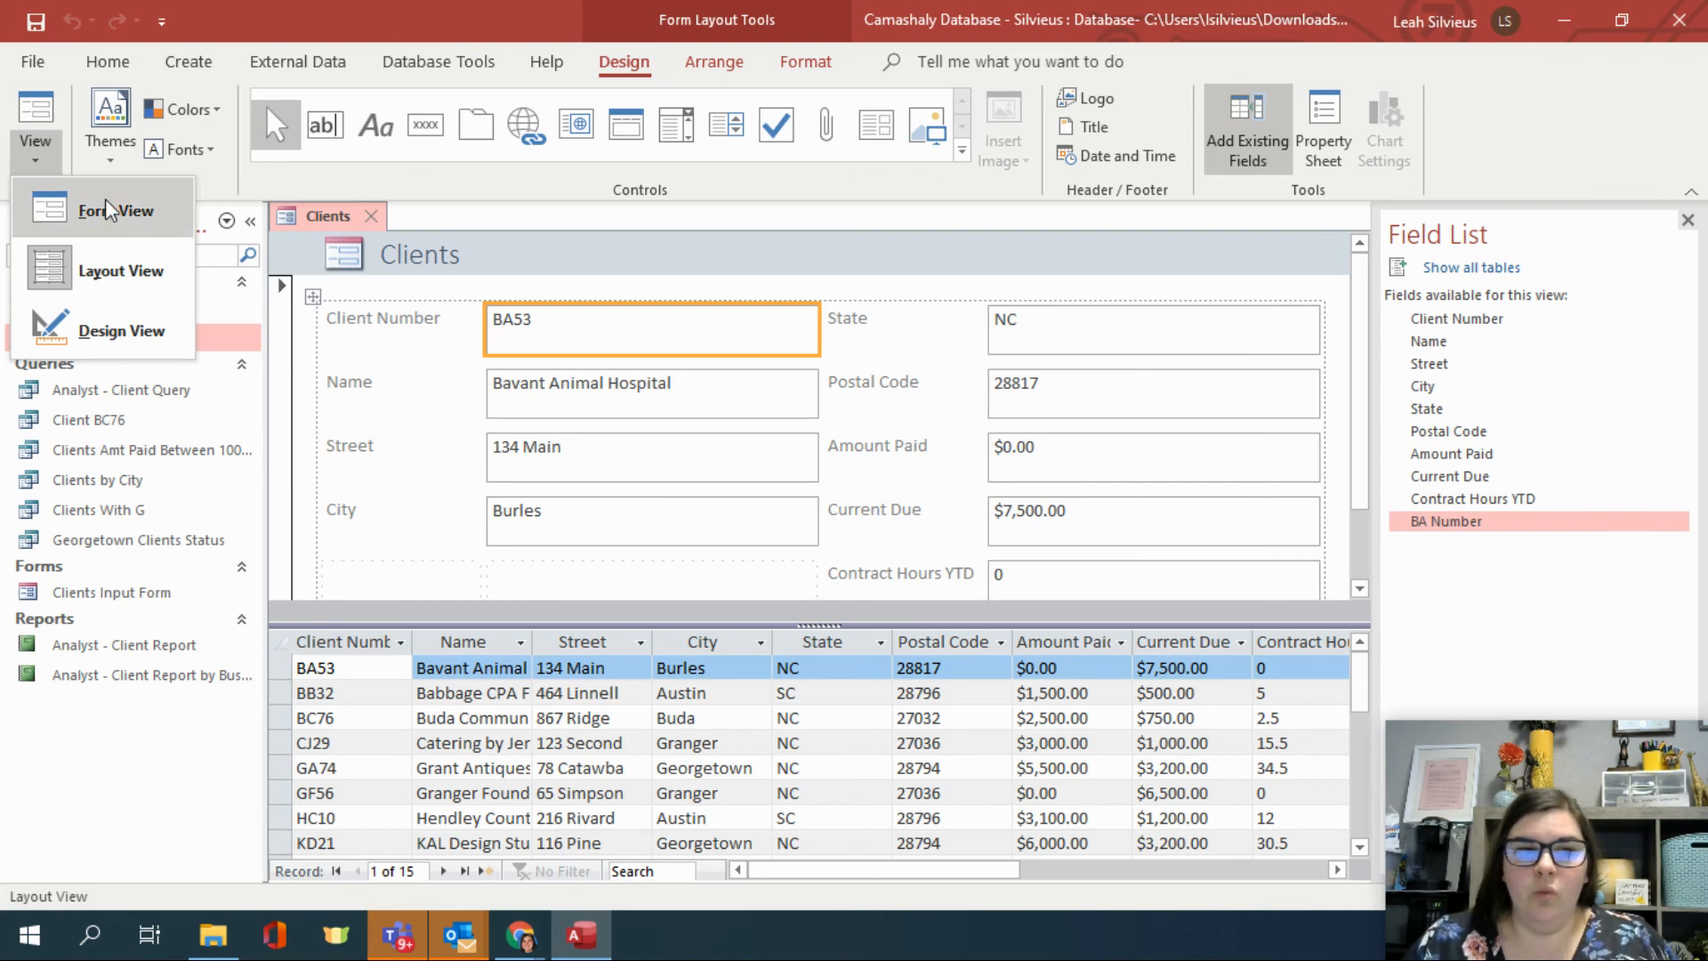
pyautogui.click(52, 156)
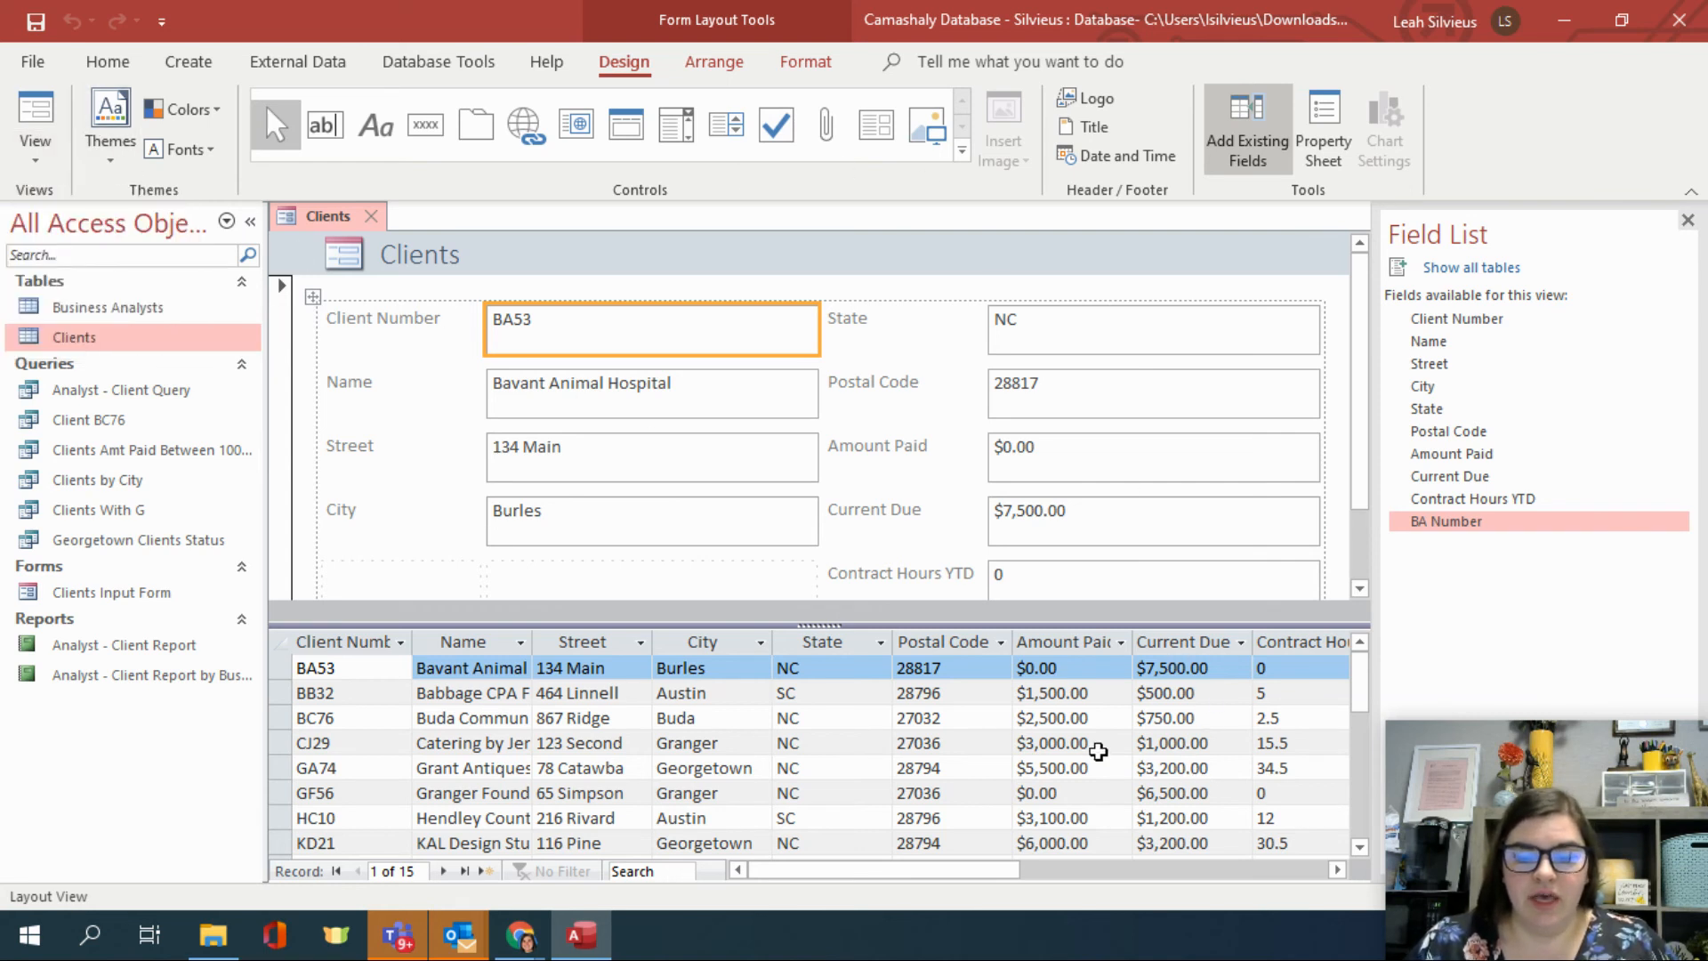
# Step: Save the new split form under the name Client Split Form
pyautogui.rightClick(336, 220)
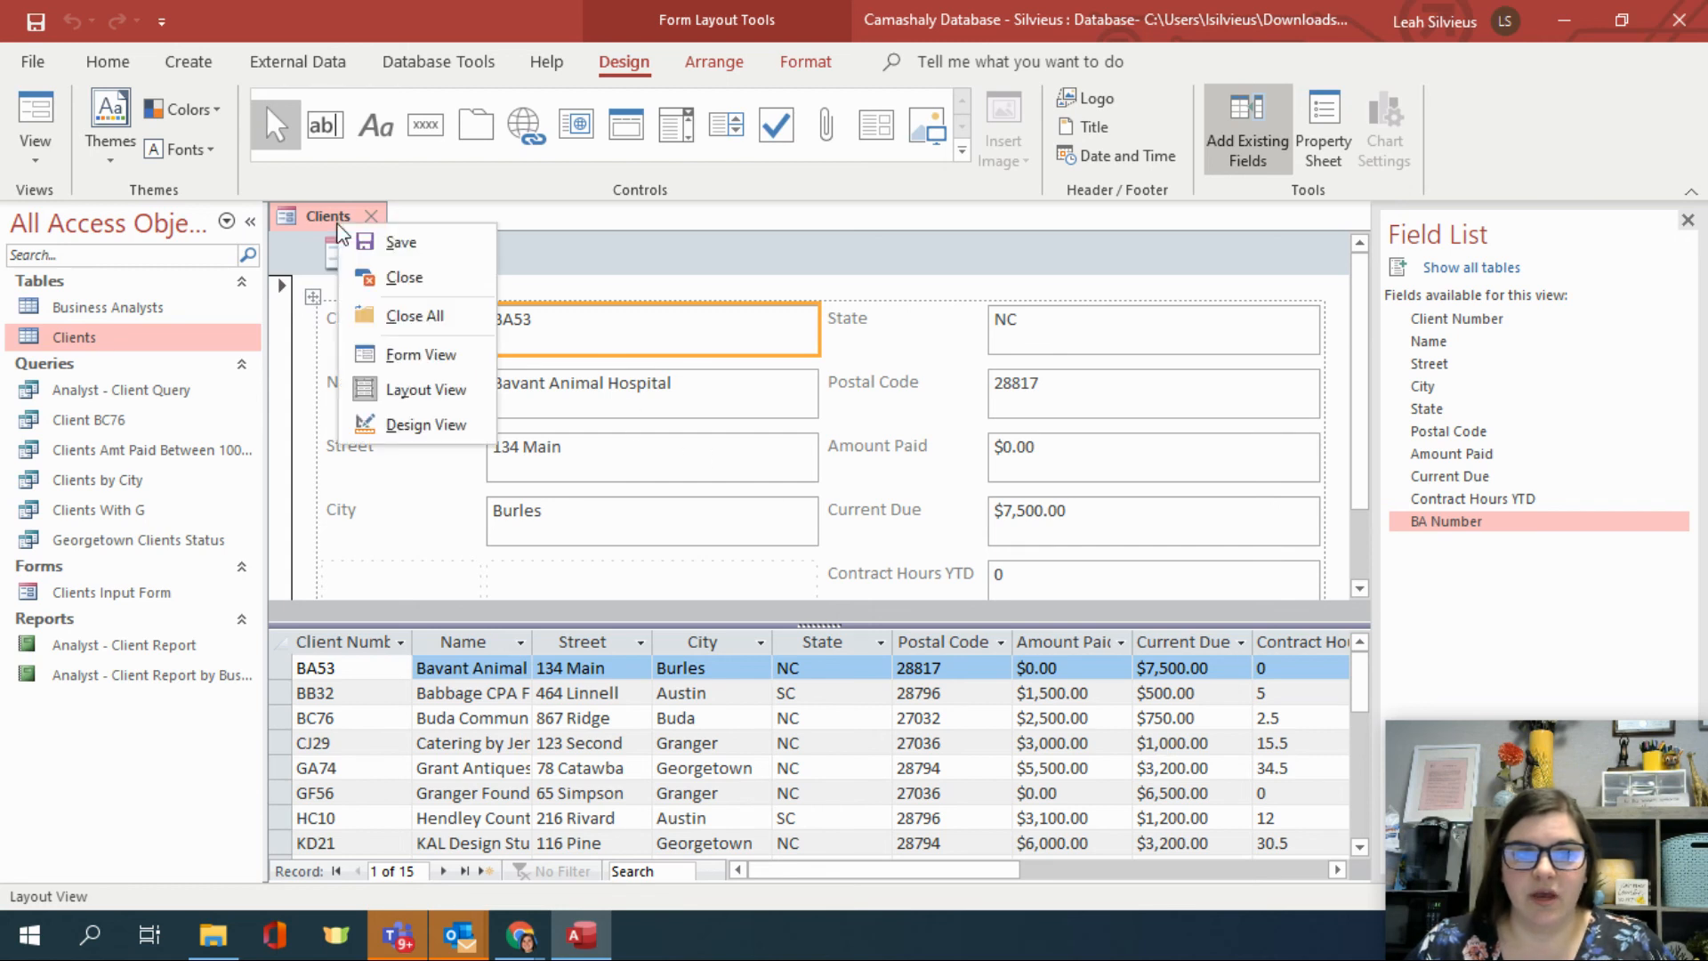
pyautogui.click(400, 243)
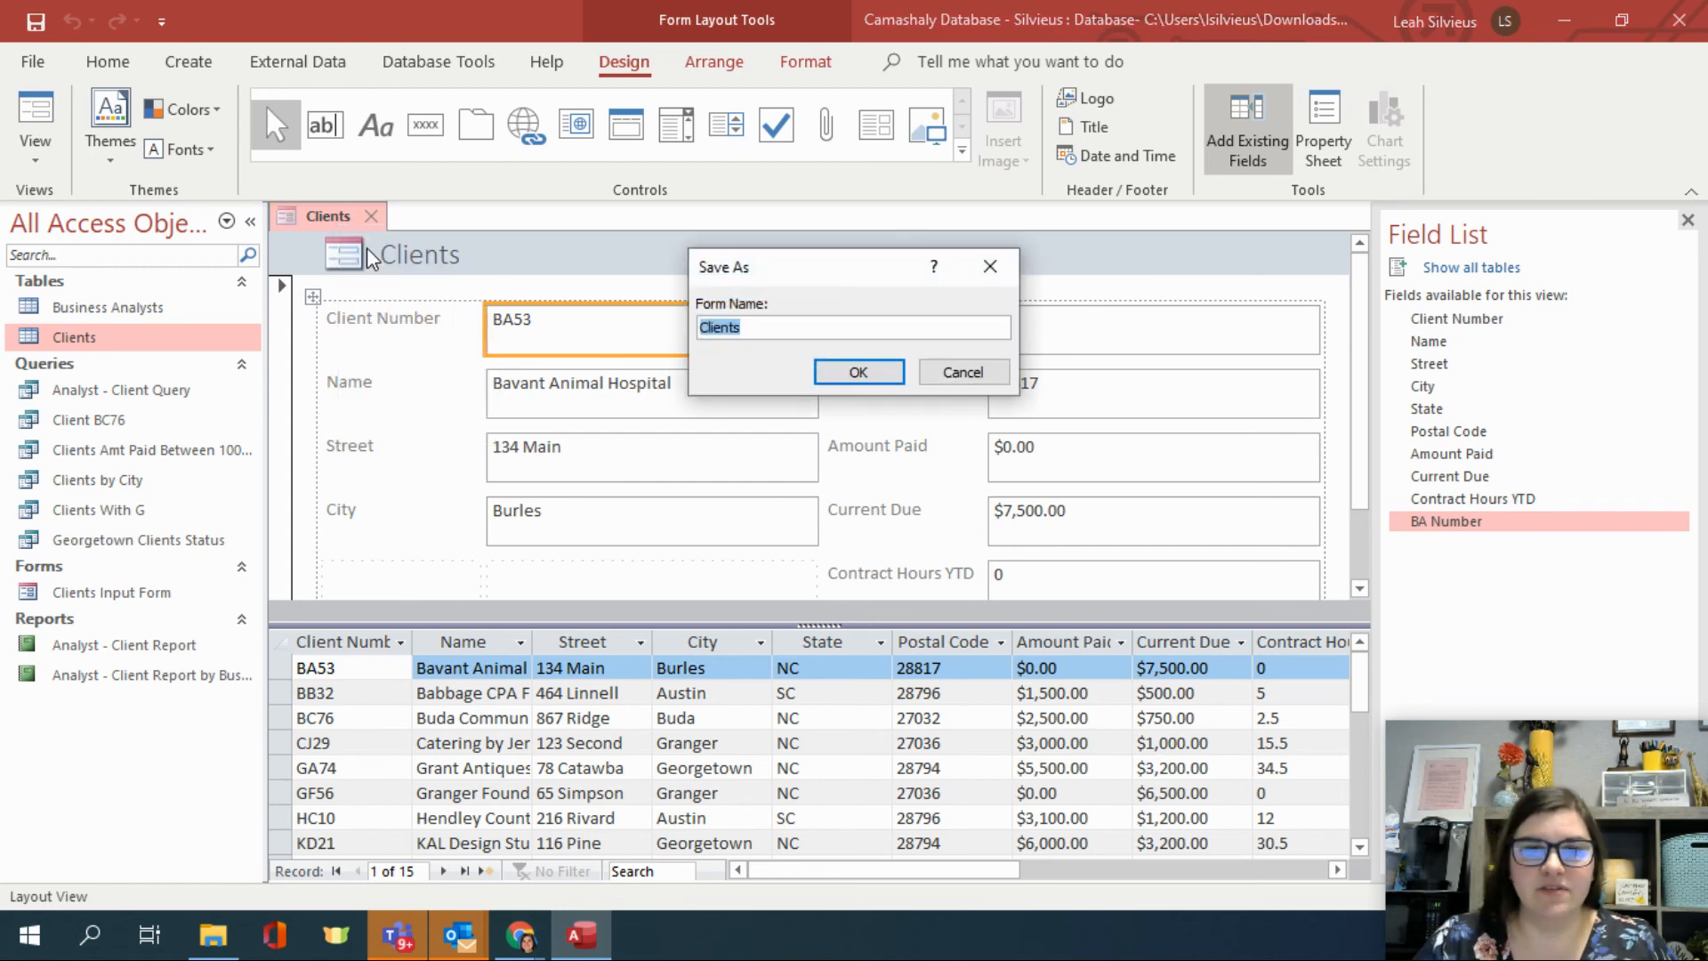
pyautogui.press('End')
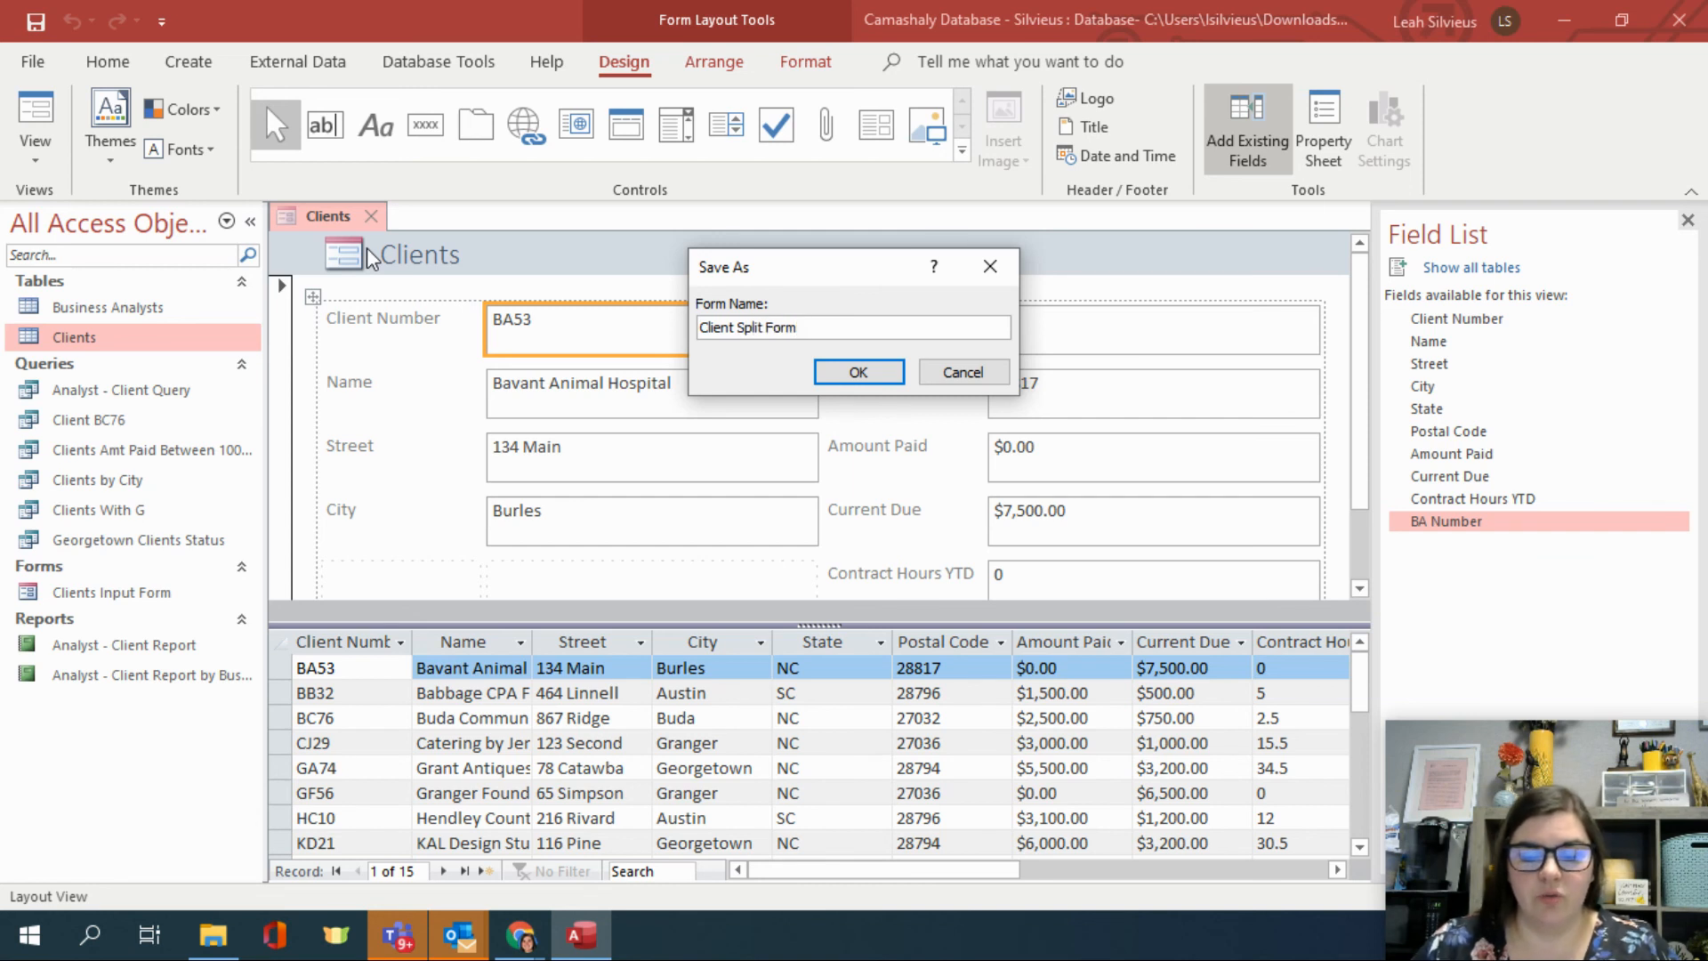
pyautogui.press('Return')
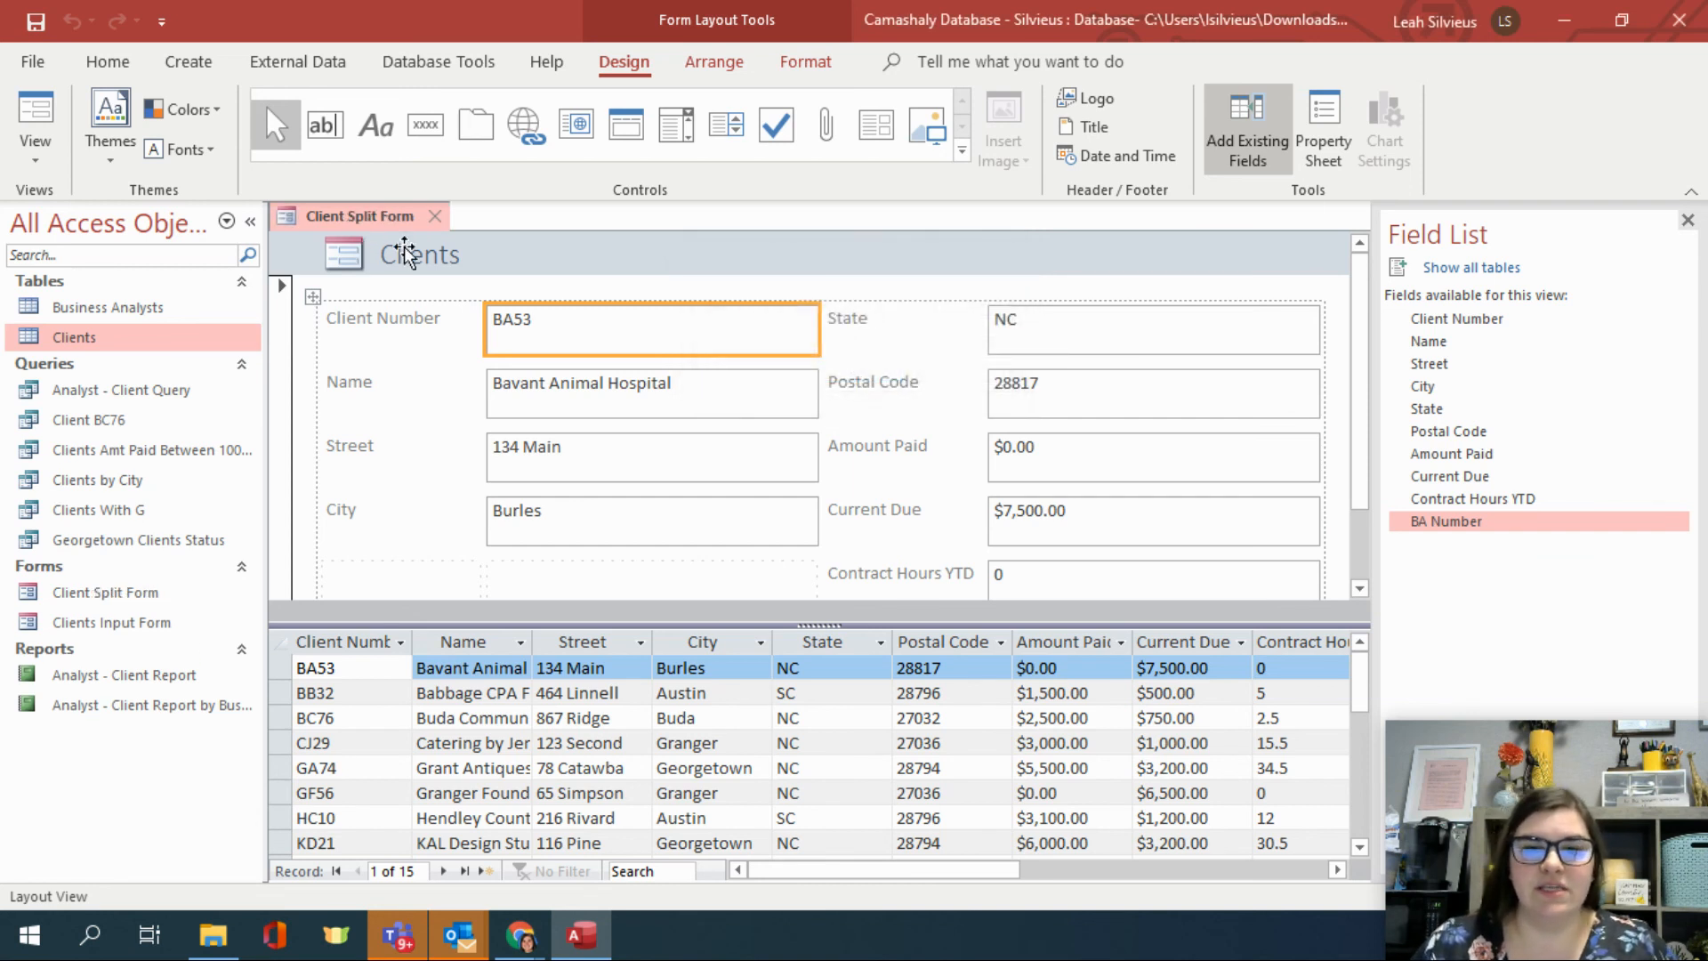
pyautogui.scroll(-5, 579, 761)
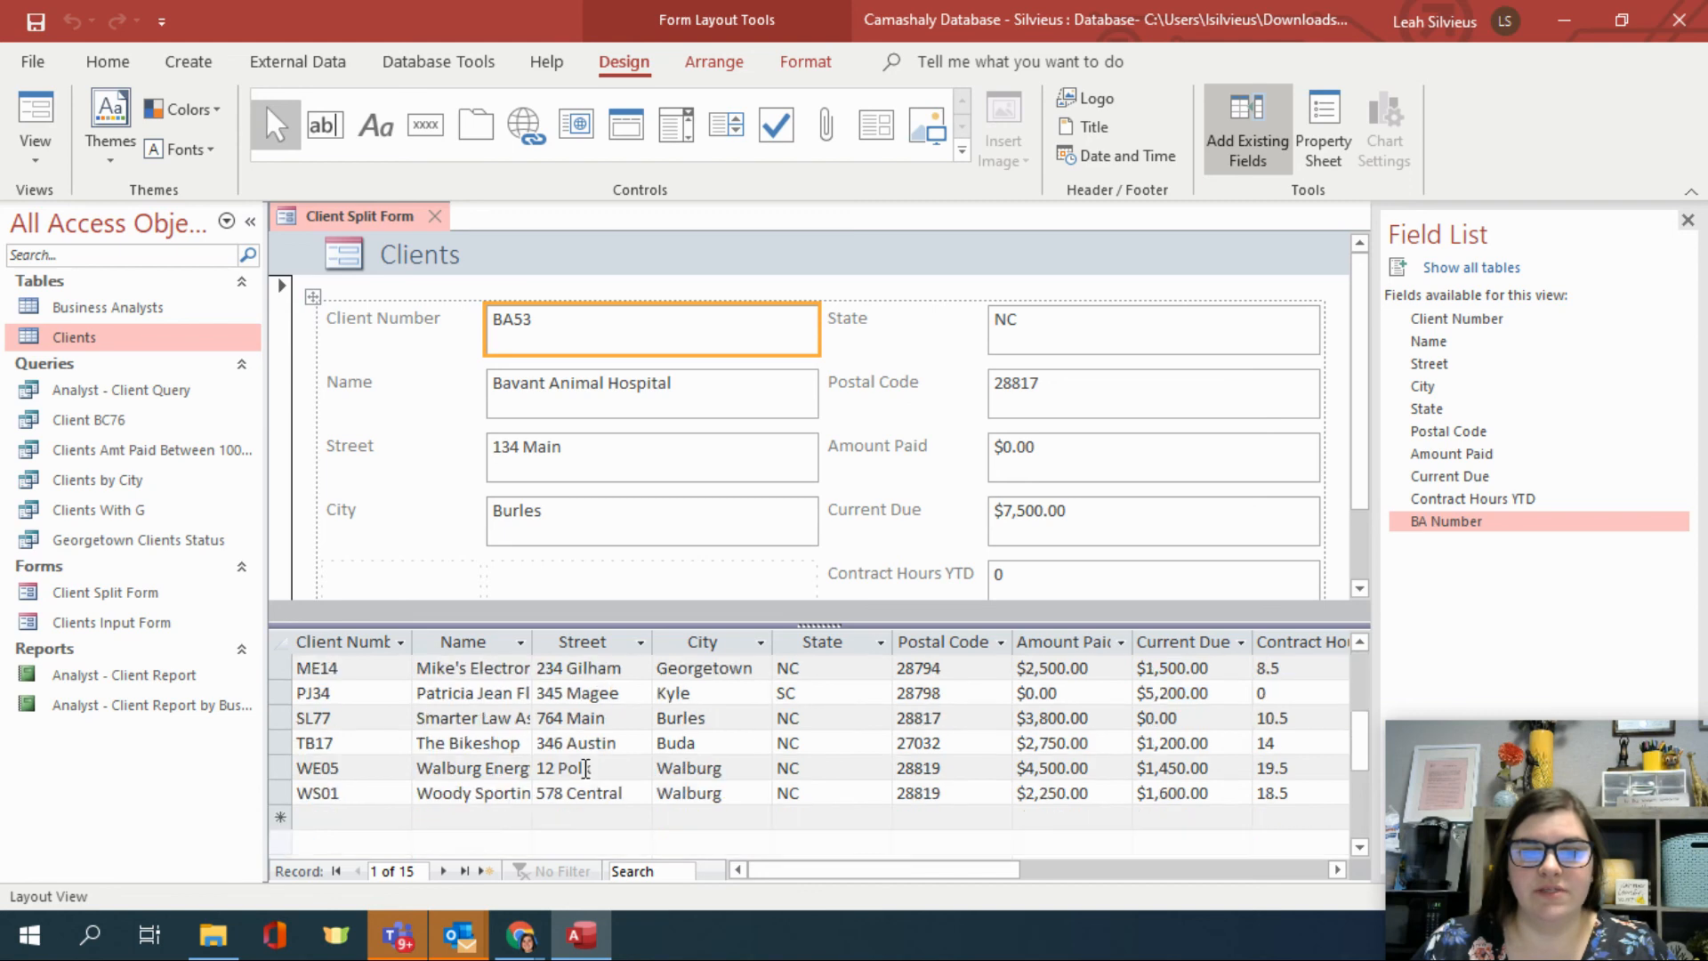
pyautogui.scroll(5, 582, 774)
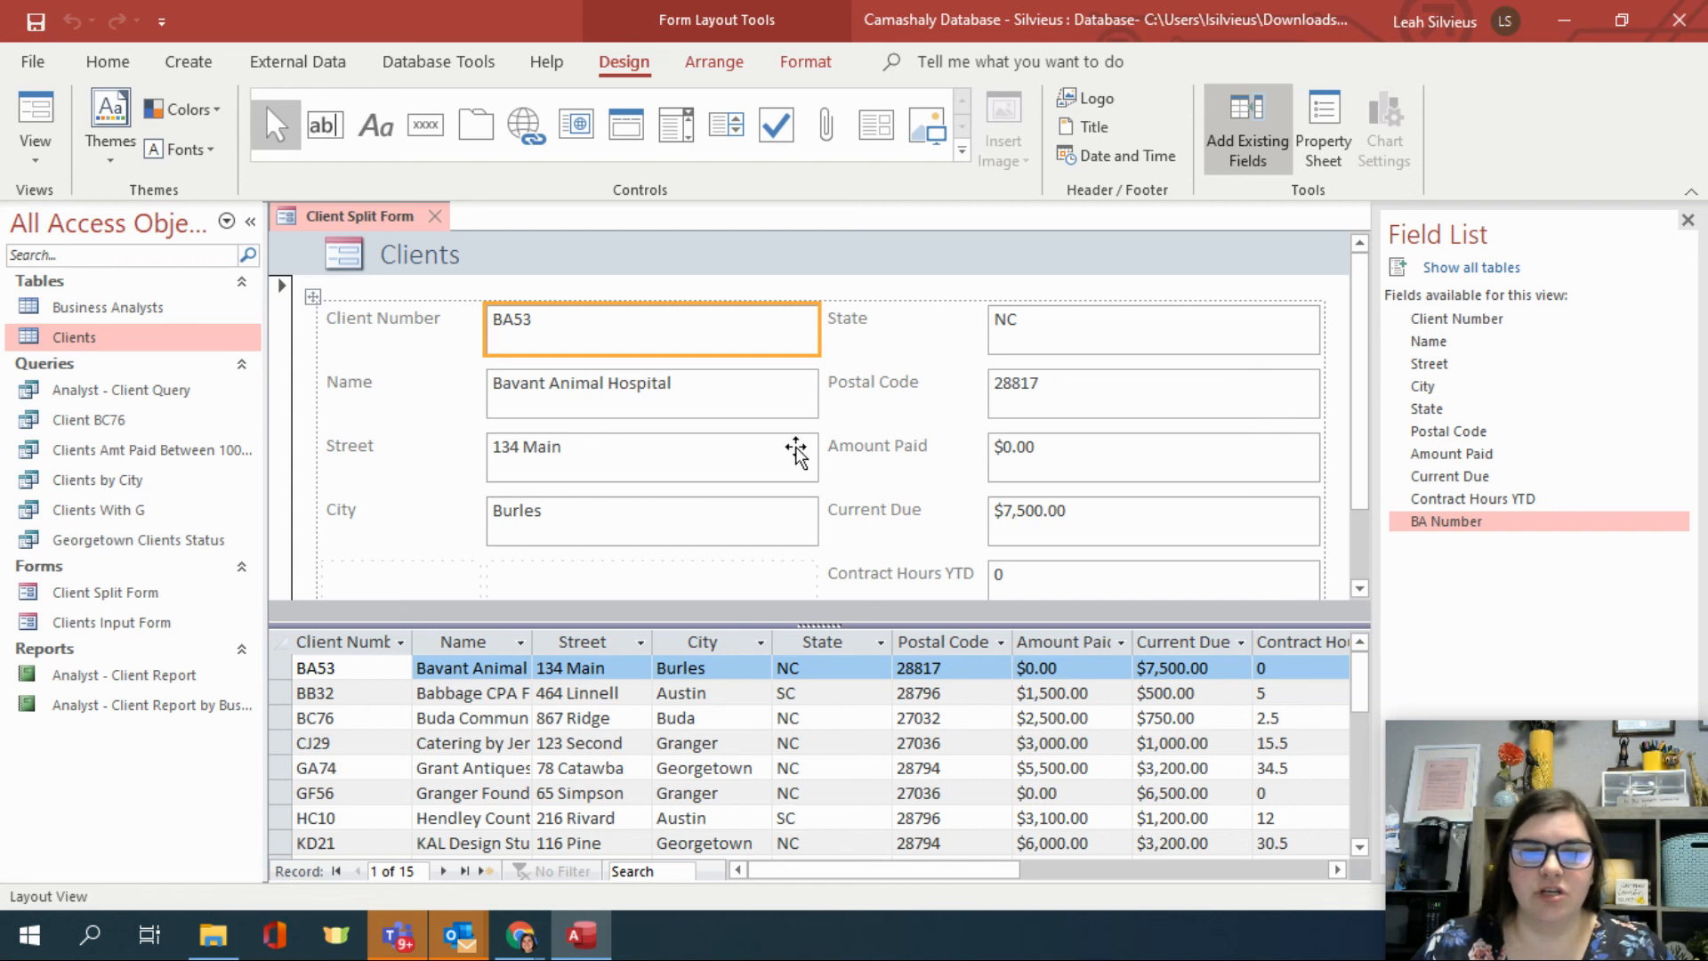
pyautogui.scroll(-1, 796, 452)
pyautogui.scroll(1, 796, 452)
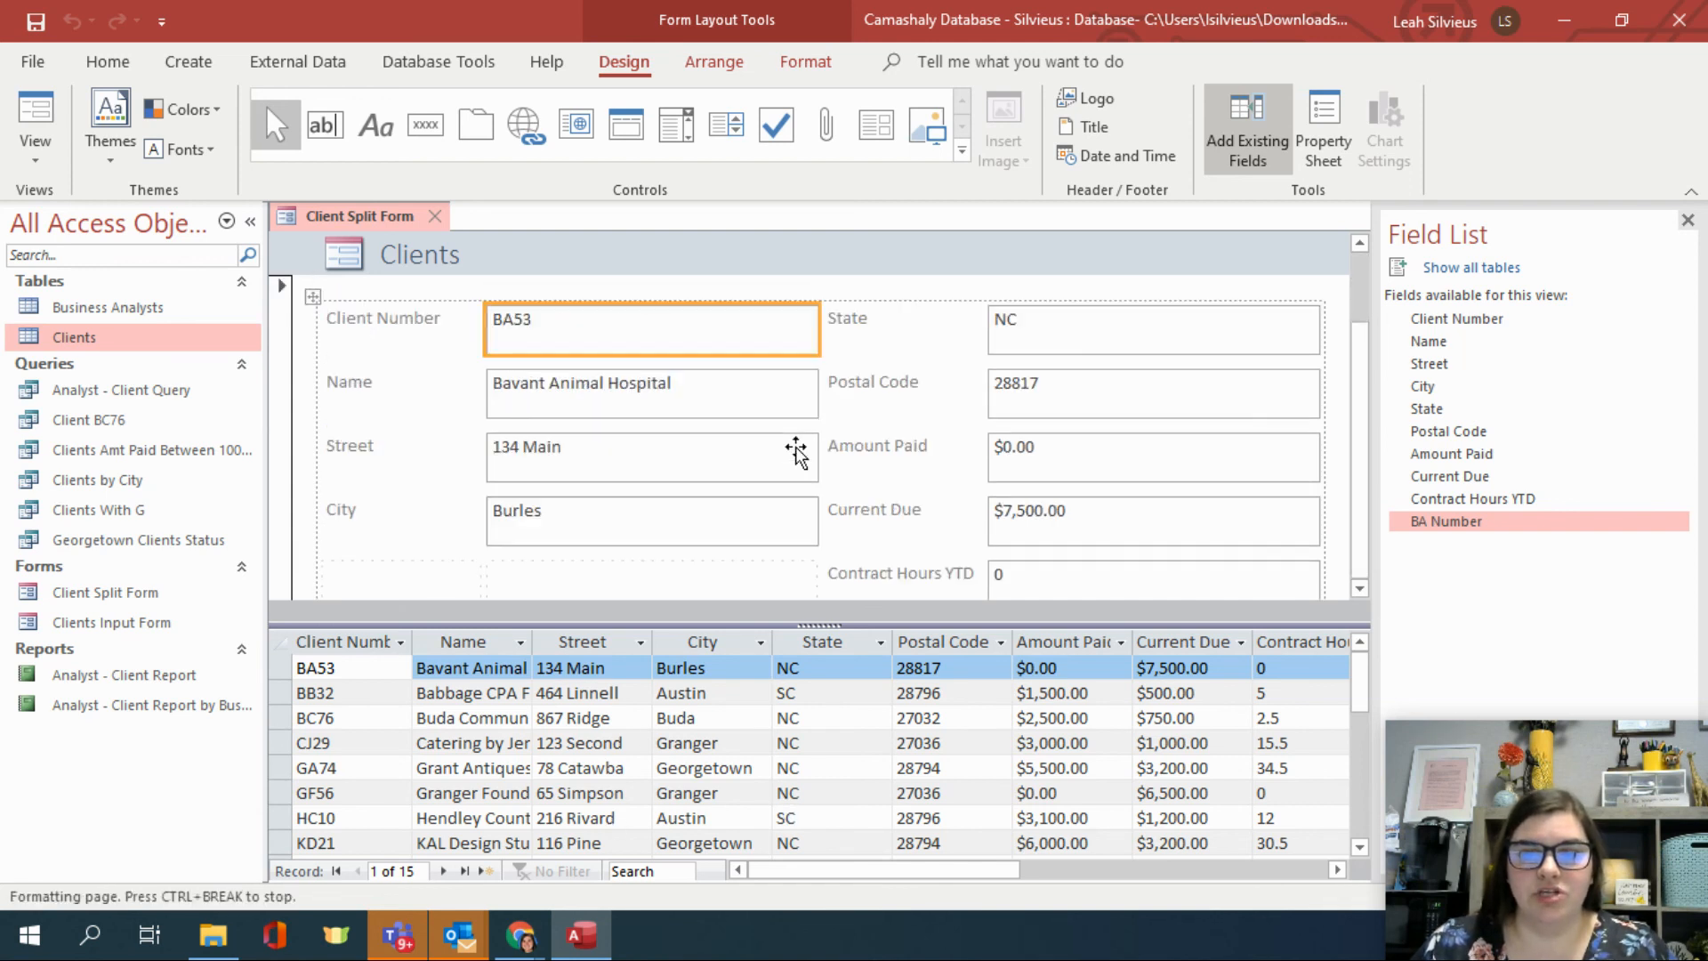